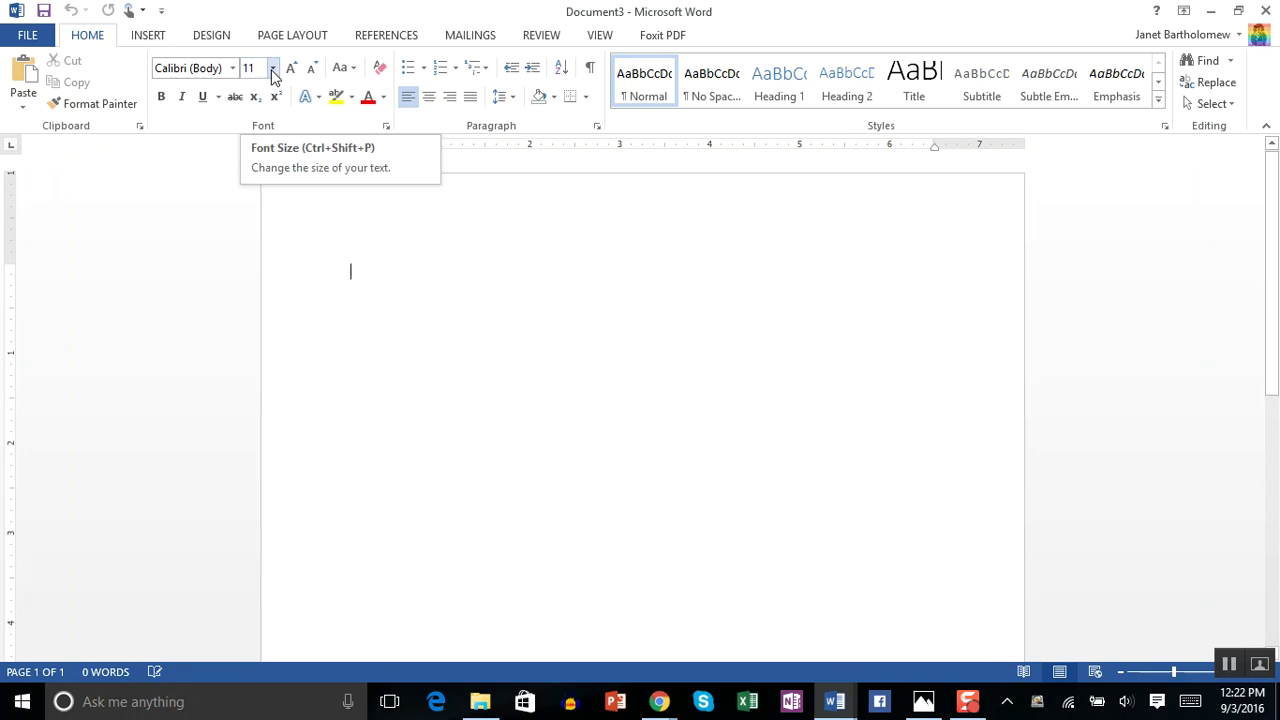
- Set the new document's font size to 12 points
left_click(273, 70)
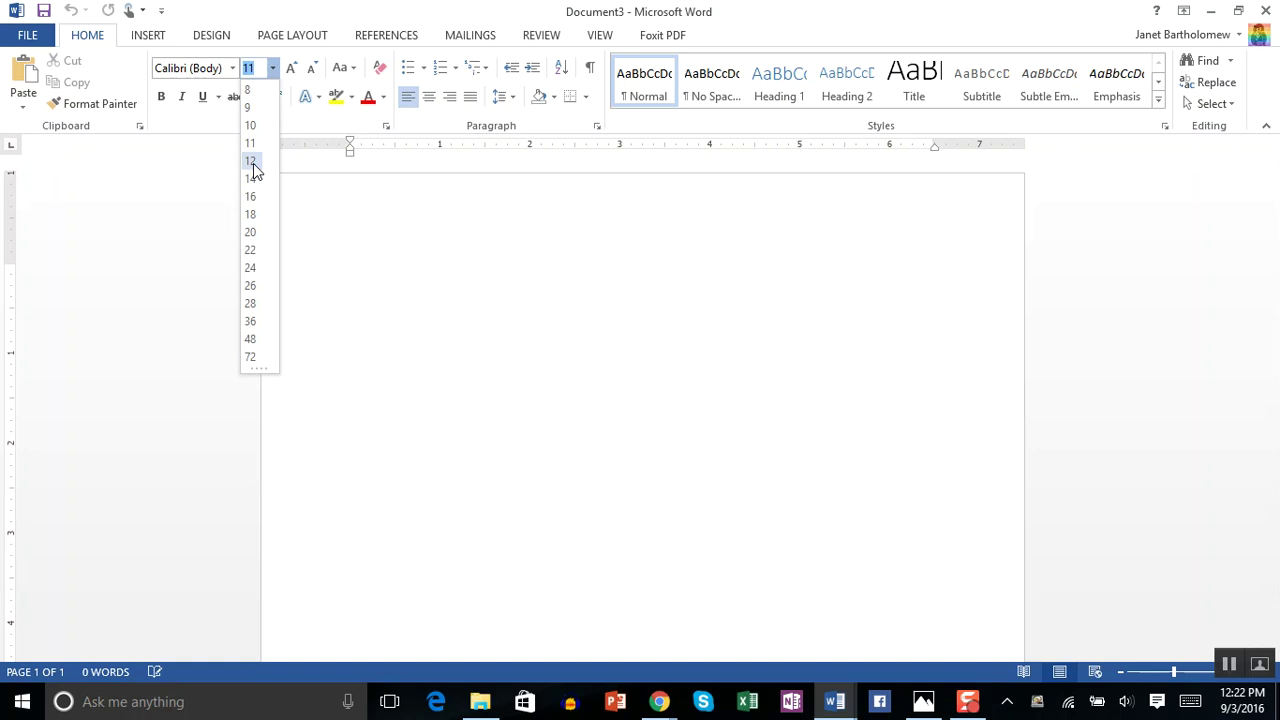
left_click(251, 162)
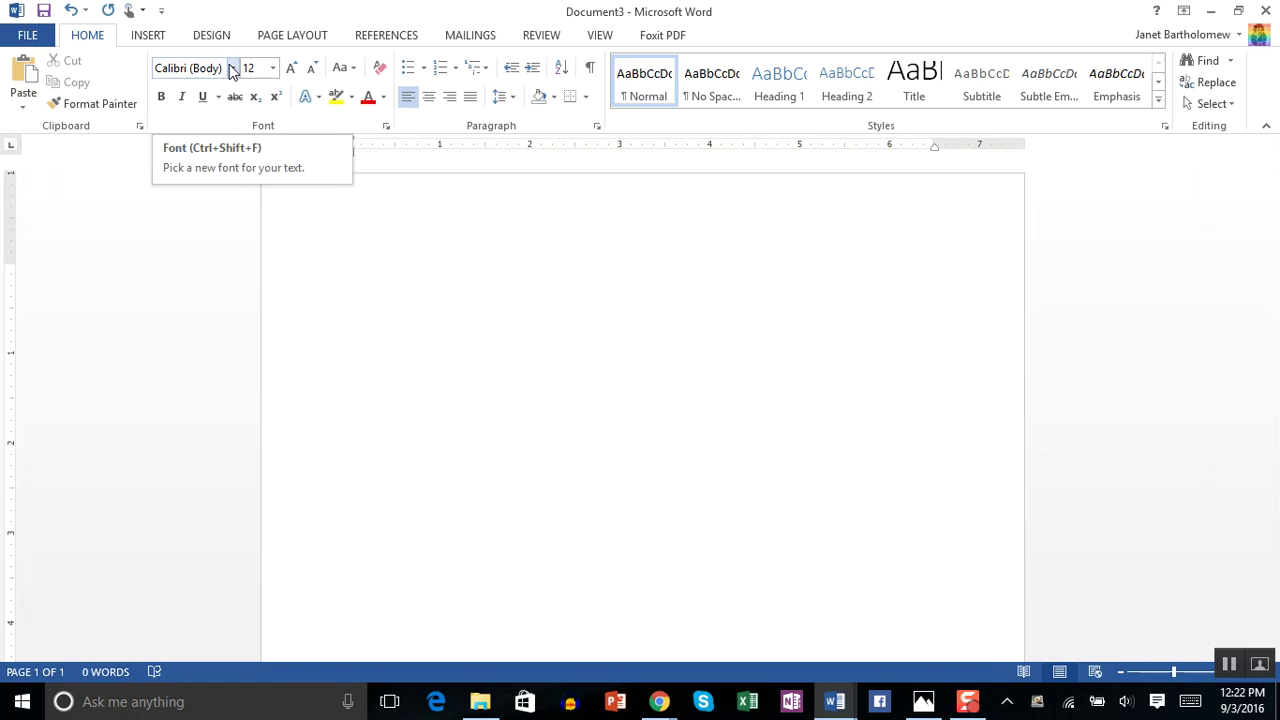
- Open the font name dropdown on the Home tab
left_click(232, 70)
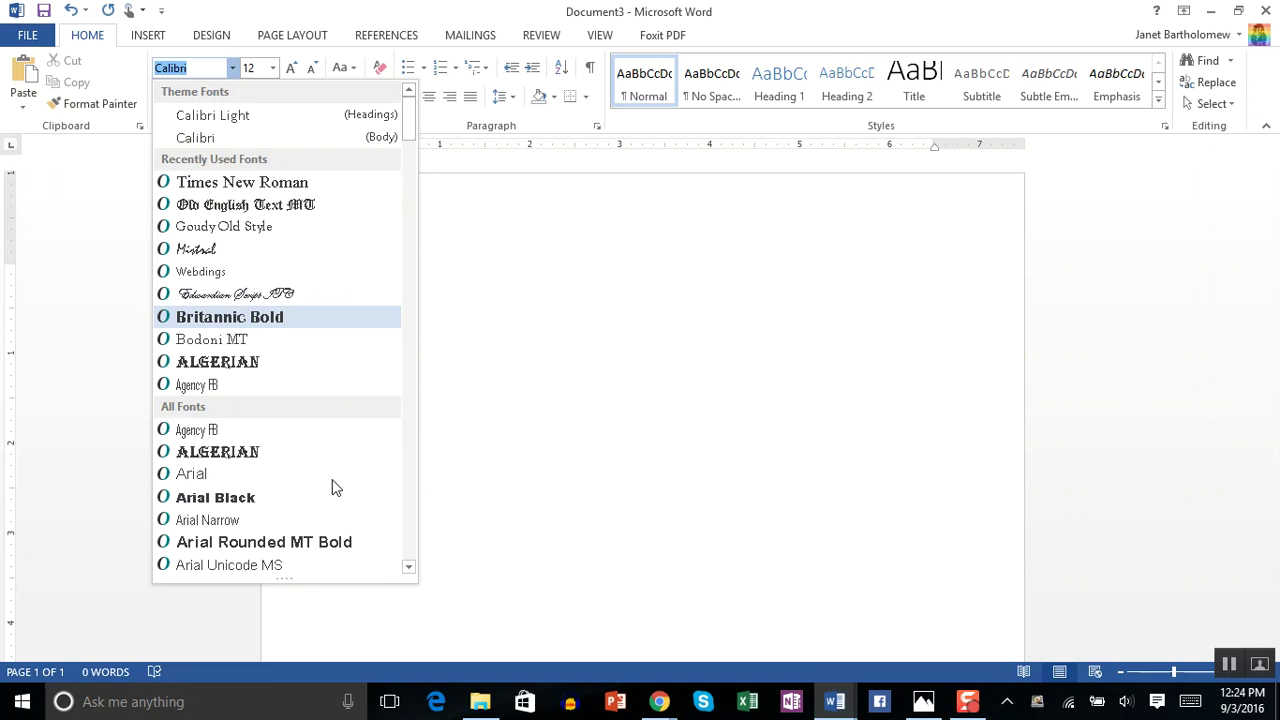
- Change the font from Calibri to Times New Roman
scroll(331, 484, "down", 4)
scroll(331, 484, "down", 4)
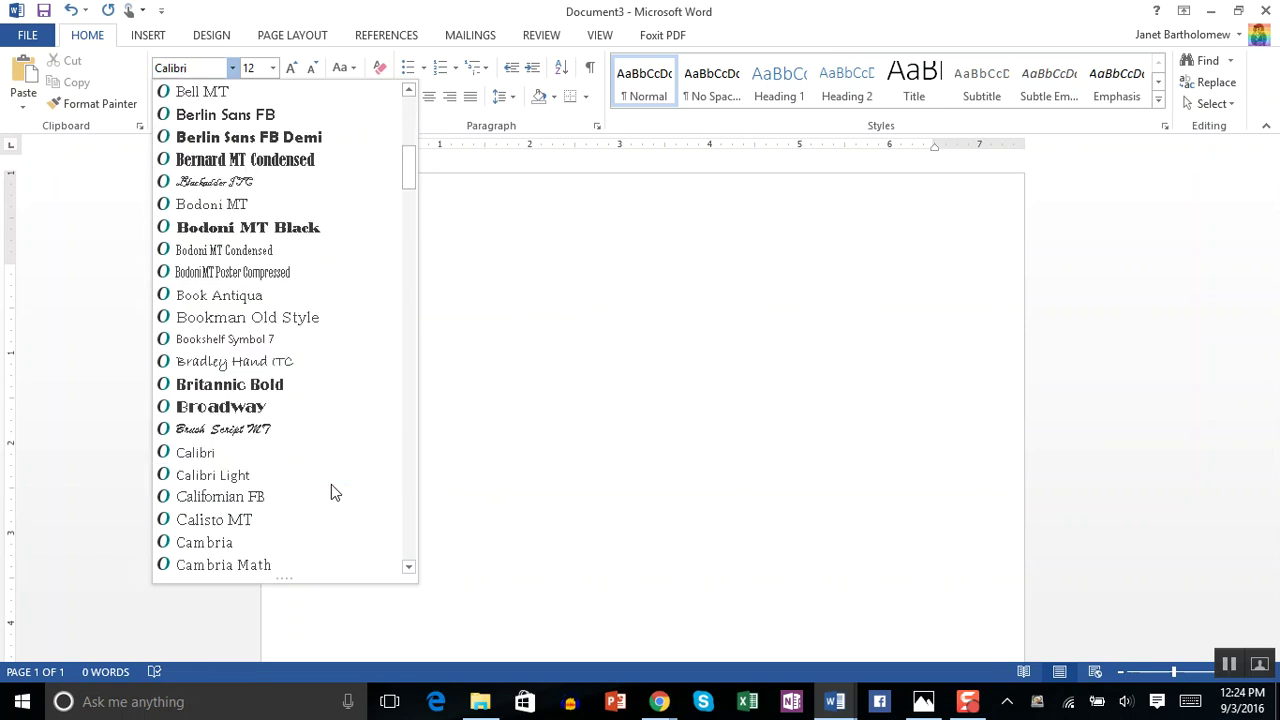
scroll(331, 484, "down", 2)
scroll(331, 484, "down", 4)
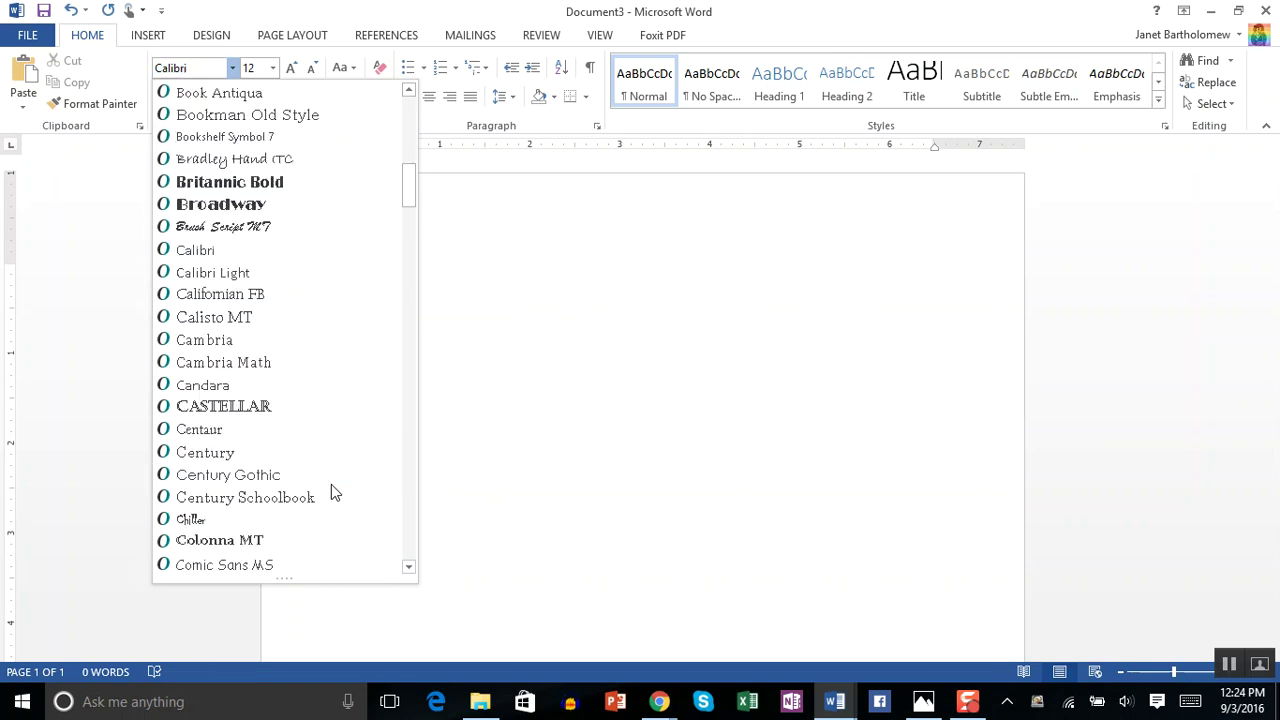
scroll(331, 484, "up", 13)
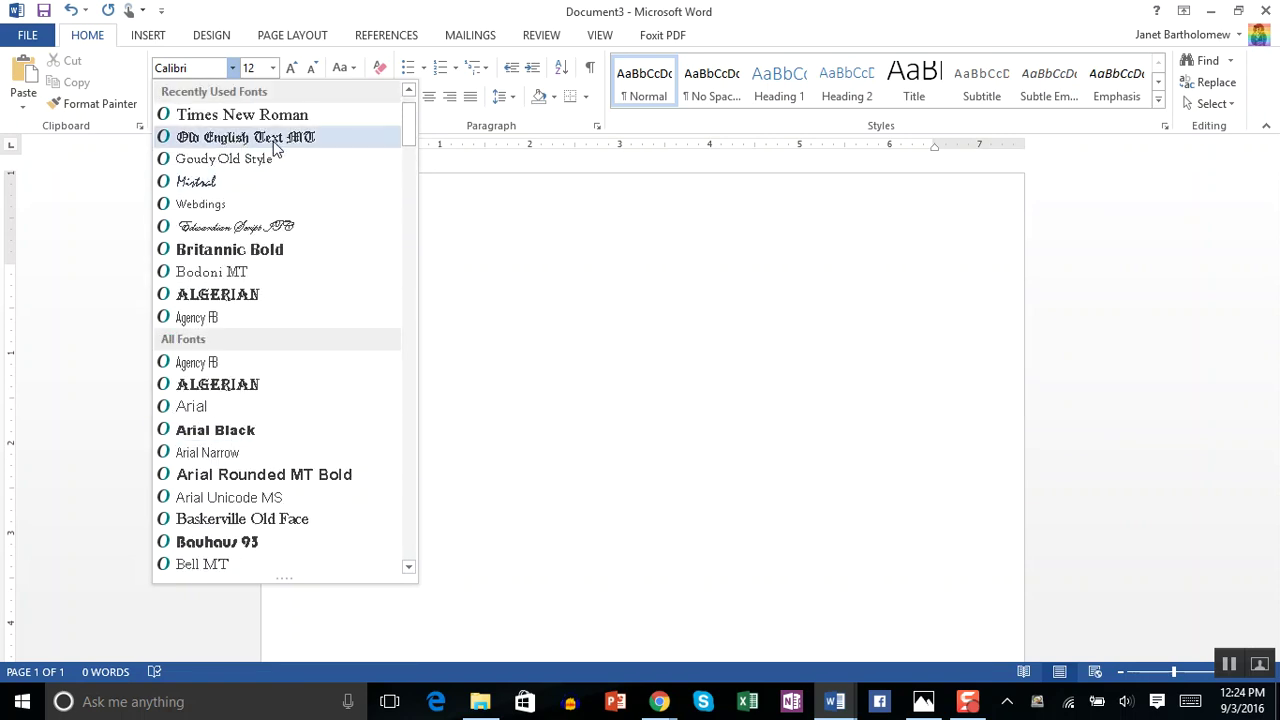
left_click(252, 116)
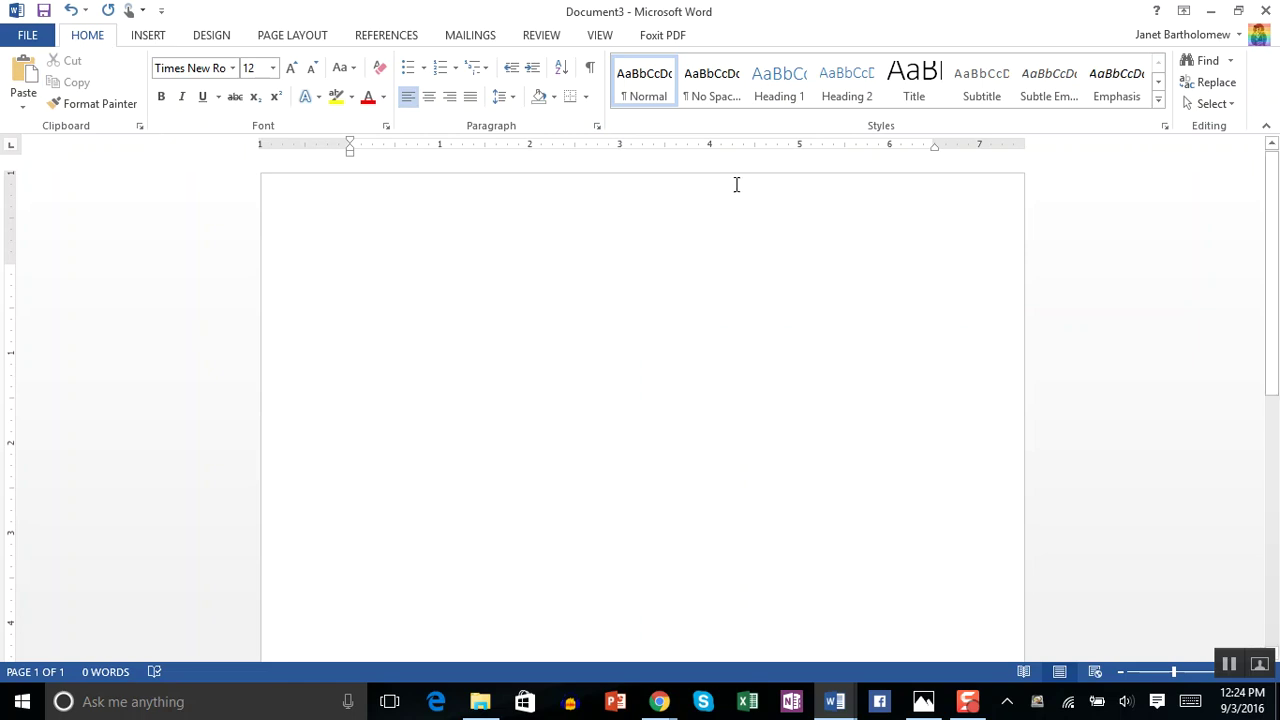
- Set paragraph spacing to 0 pt after with Double line spacing
left_click(598, 125)
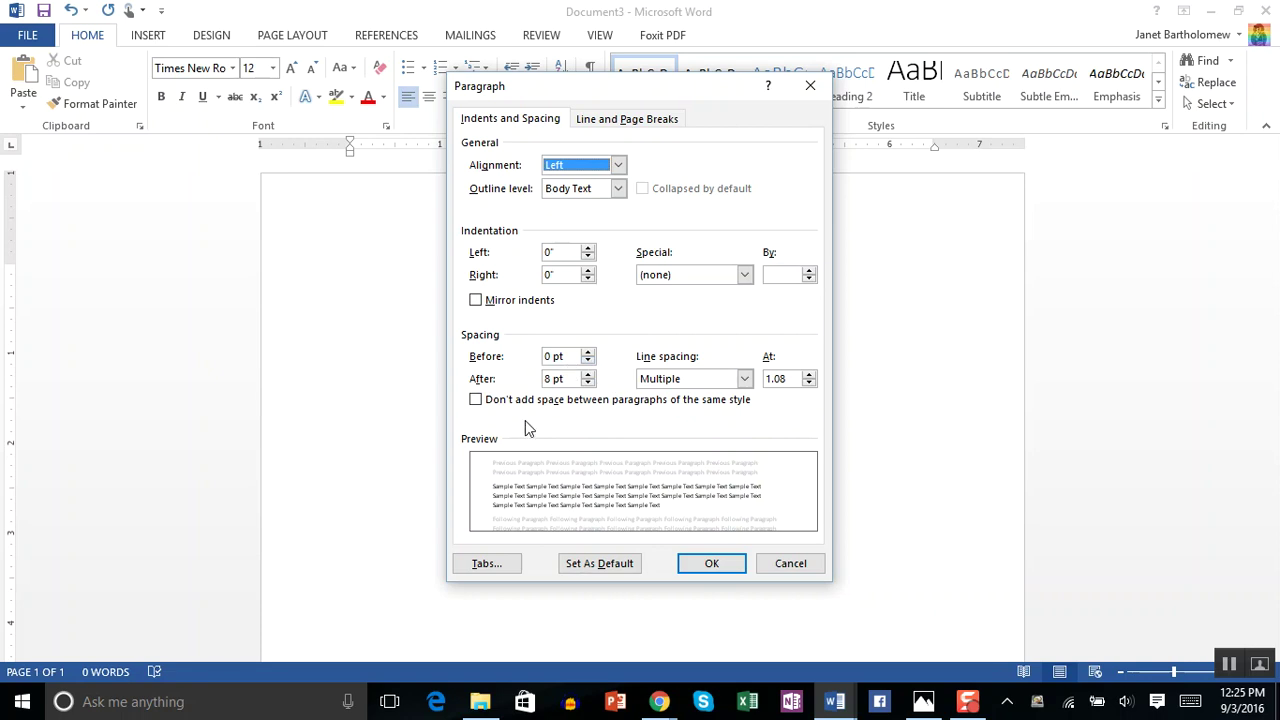
left_click(591, 384)
left_click(591, 384)
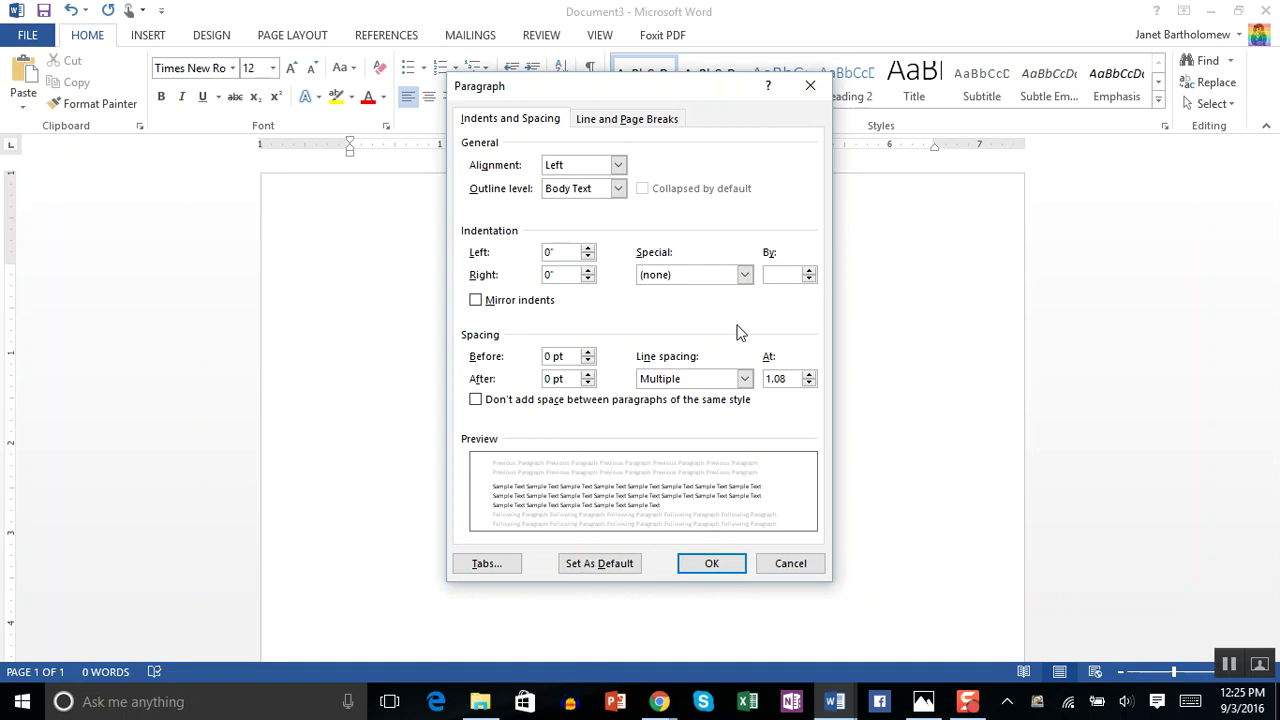
left_click(744, 379)
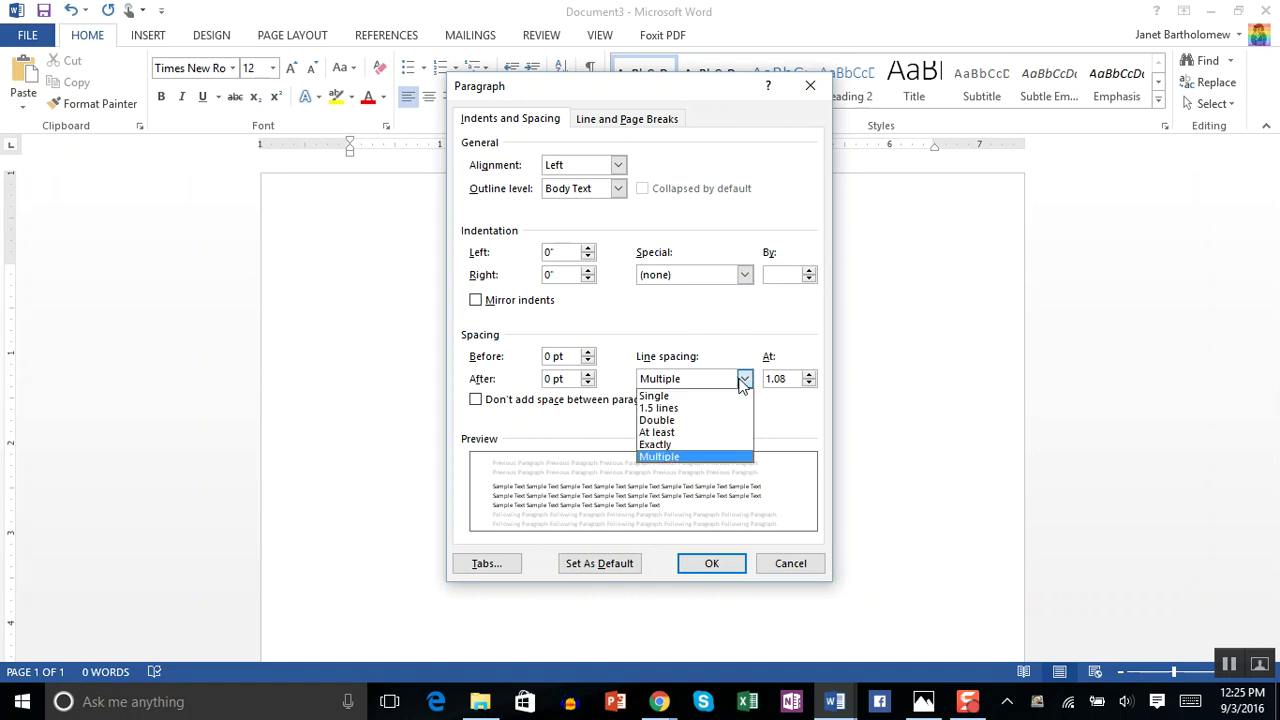
left_click(729, 427)
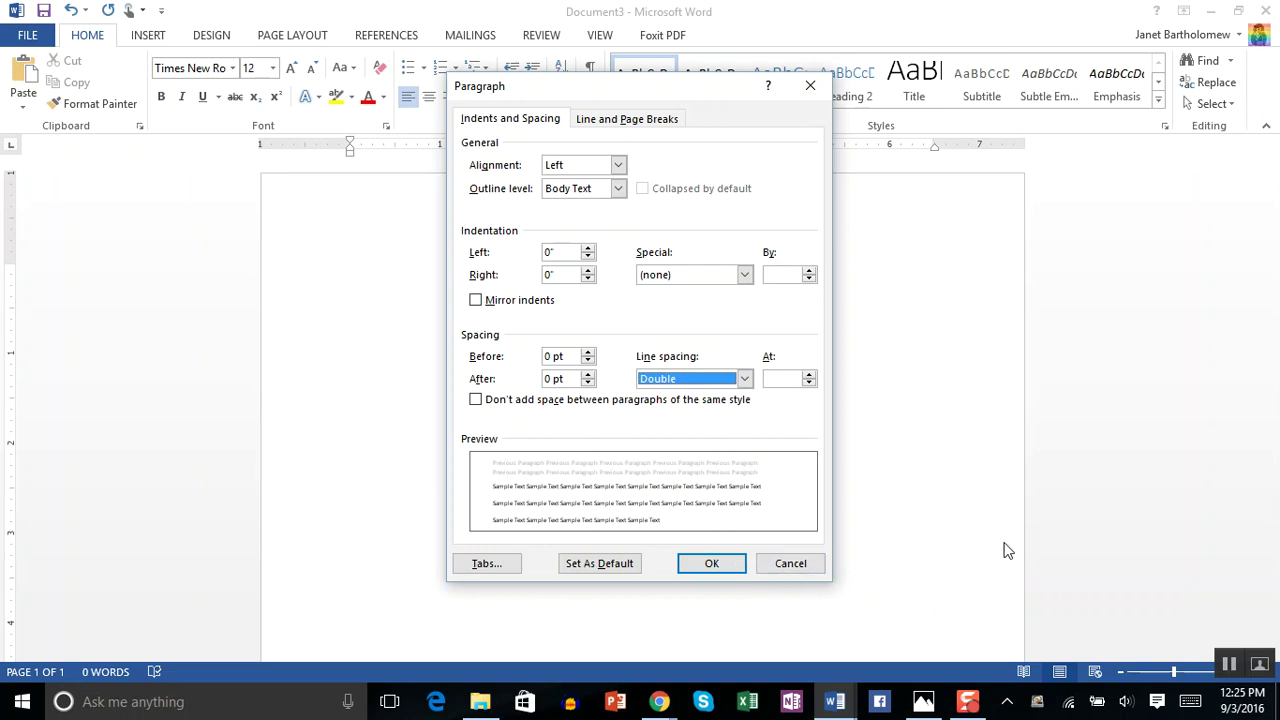
left_click(712, 564)
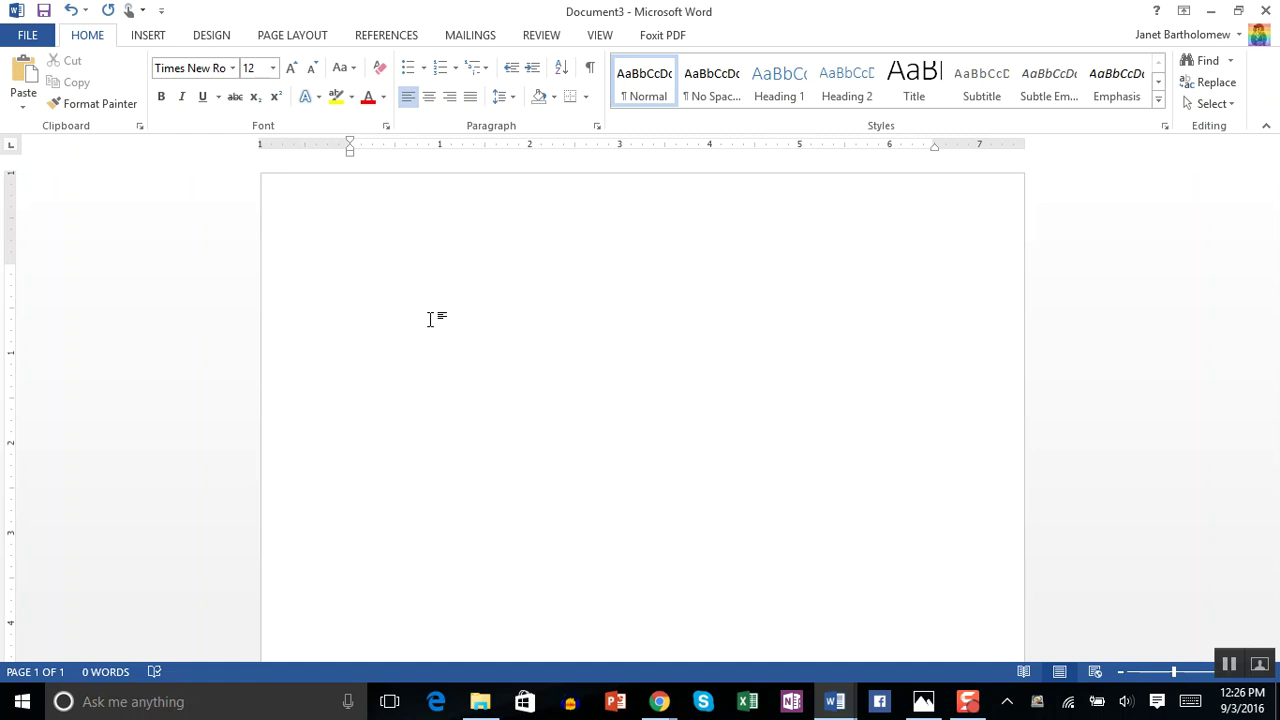
- Enter the student's name and the professor's name on the first two heading lines
type("John Doe")
key("Return")
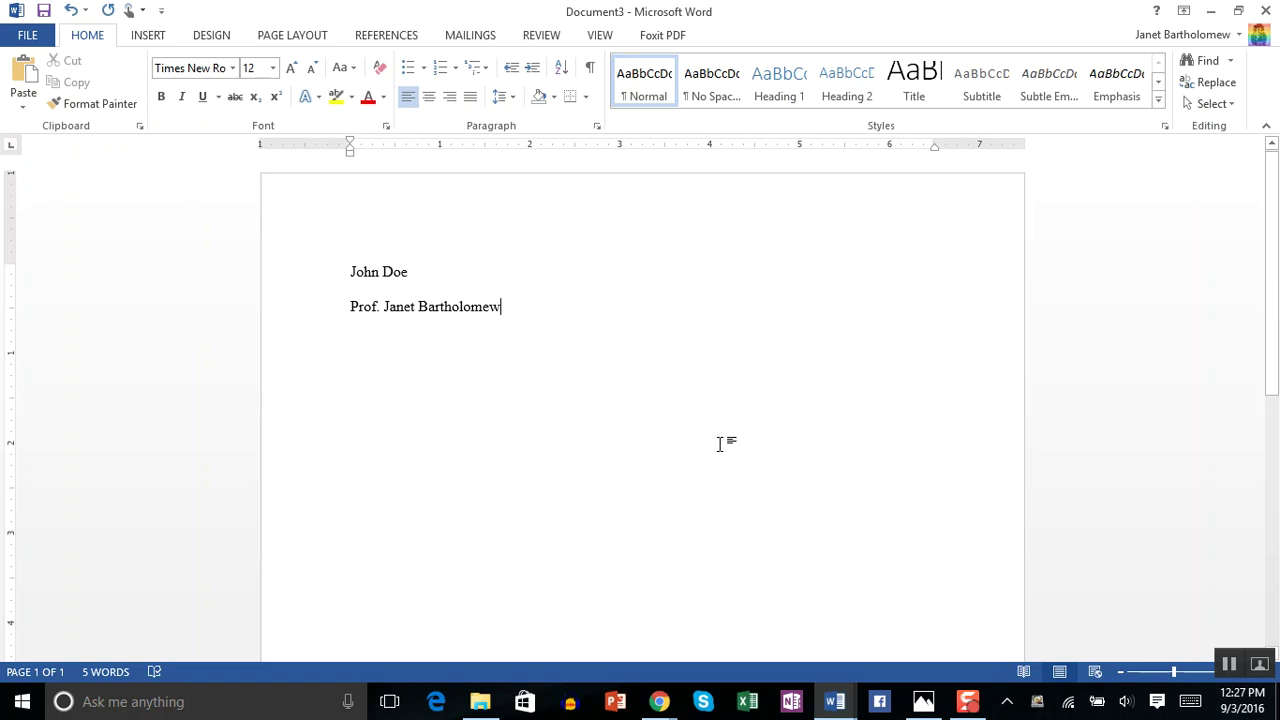
key("Return")
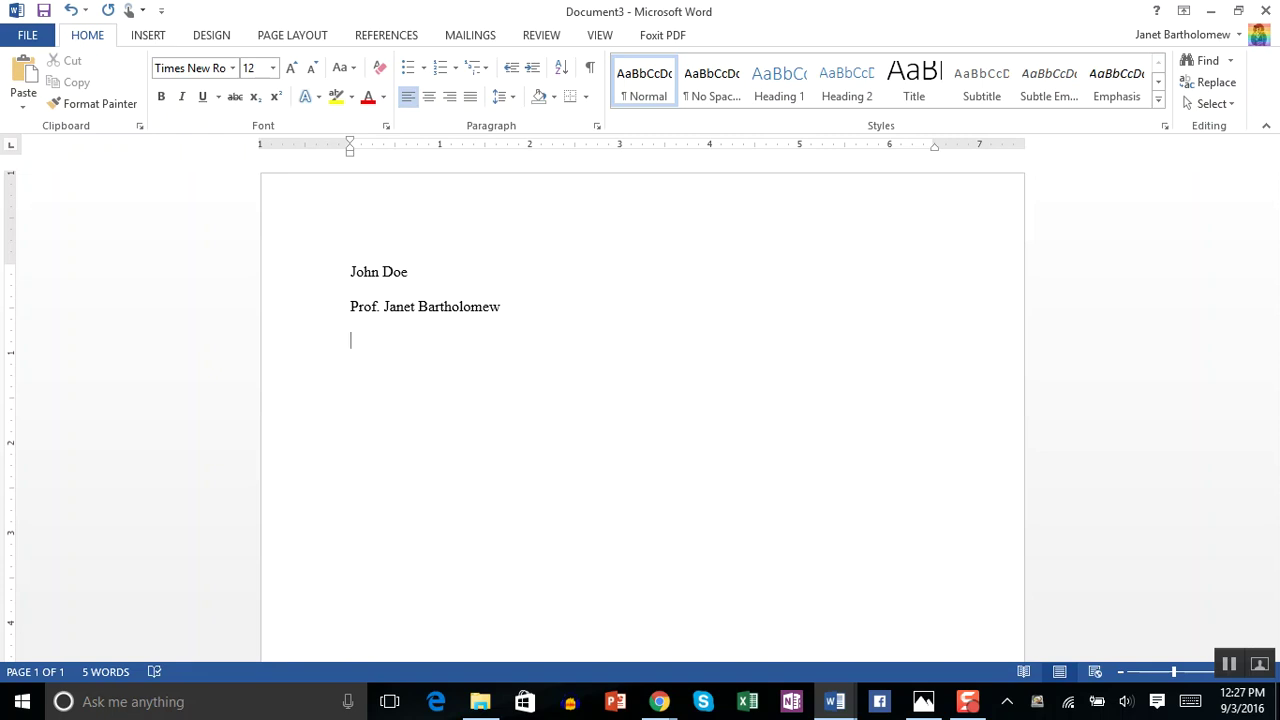
- Type the course number ENG 131.01 as the third heading line
type("EN")
type("G 13")
type("1.")
type("01")
- Type the date 3 September 2016 on the fourth heading line
type("3 ")
type("S")
type("eptember ")
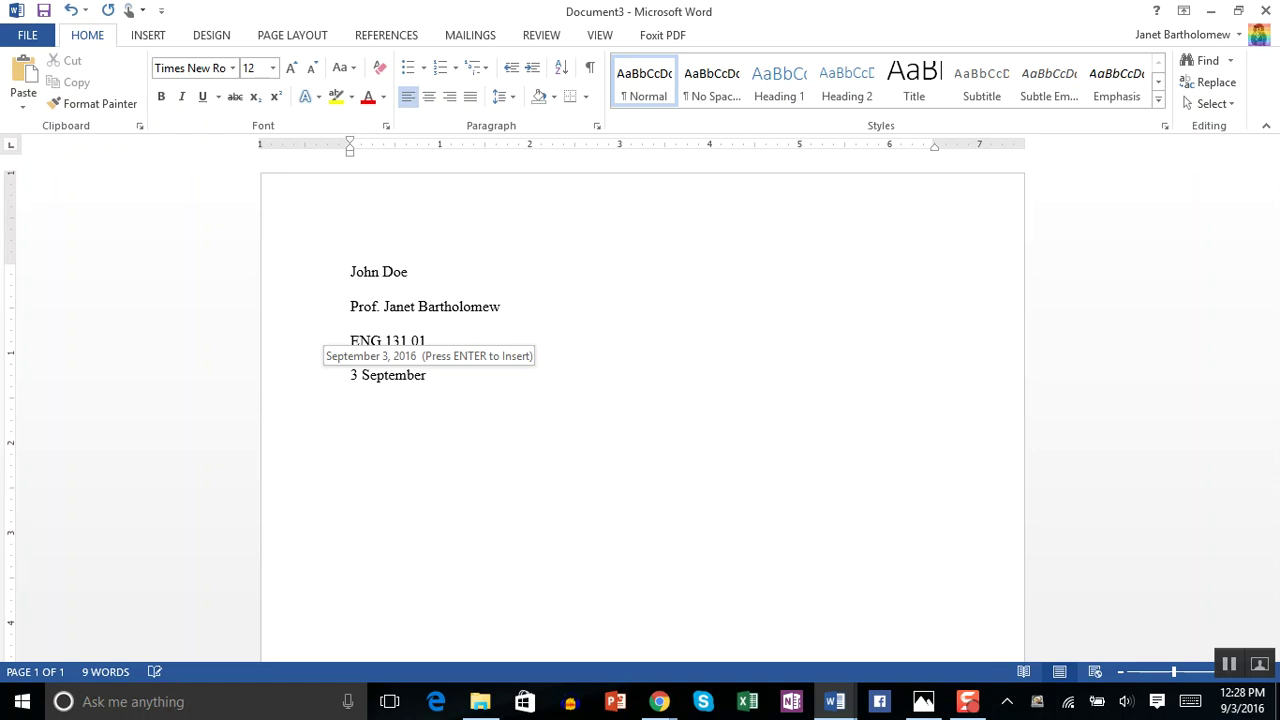
type("2016")
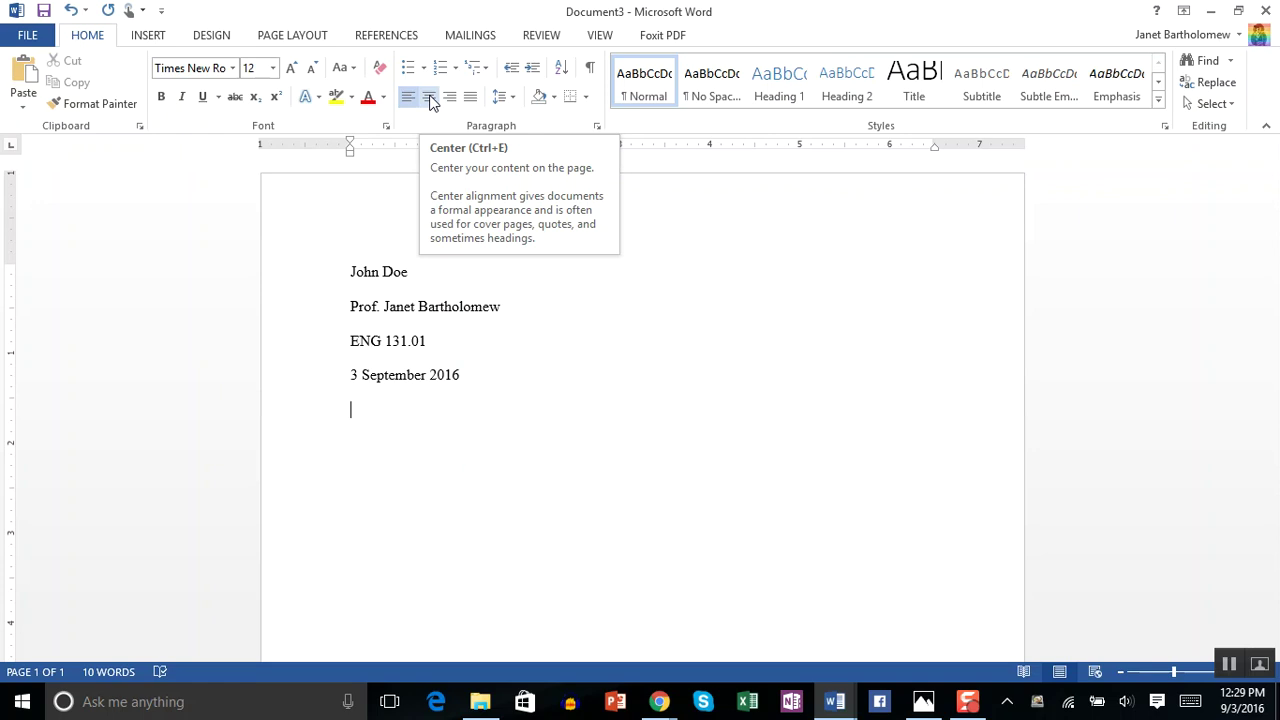
- Center the empty line below the date for the title
left_click(430, 98)
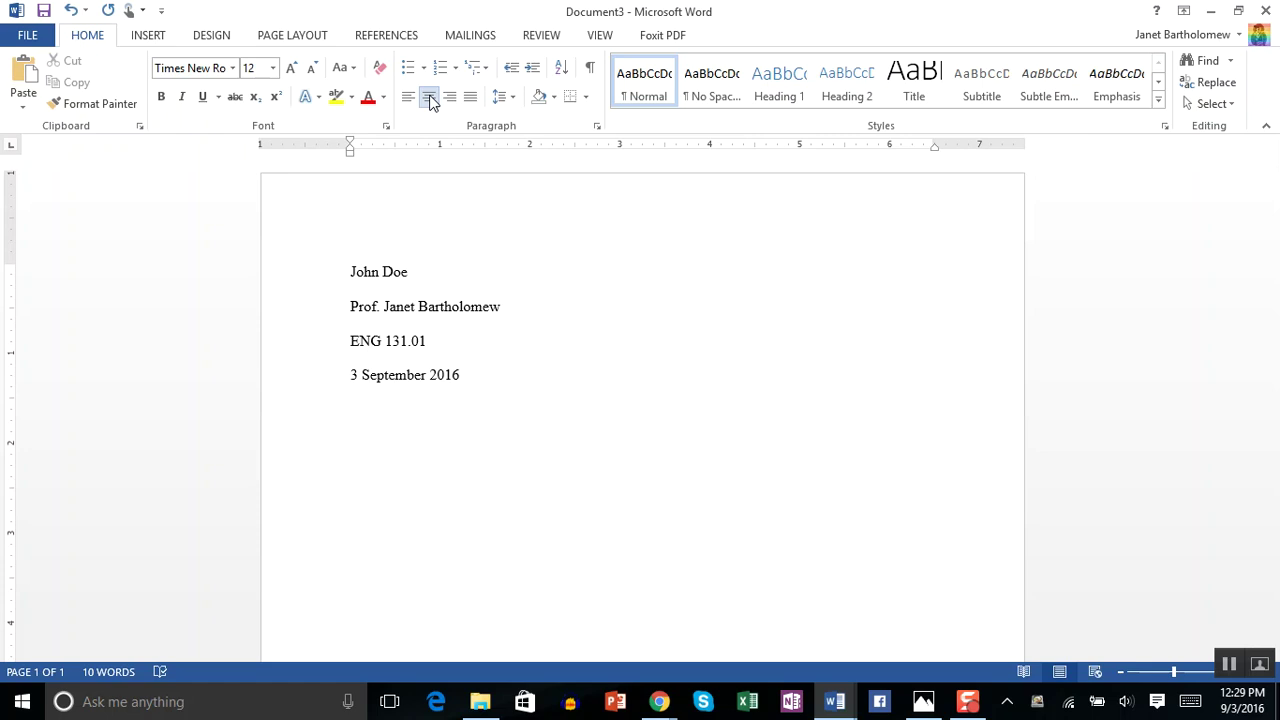
- Type the centred title 'How MLA Format is Fun and Functional', correcting typos
type("How MLA Format is")
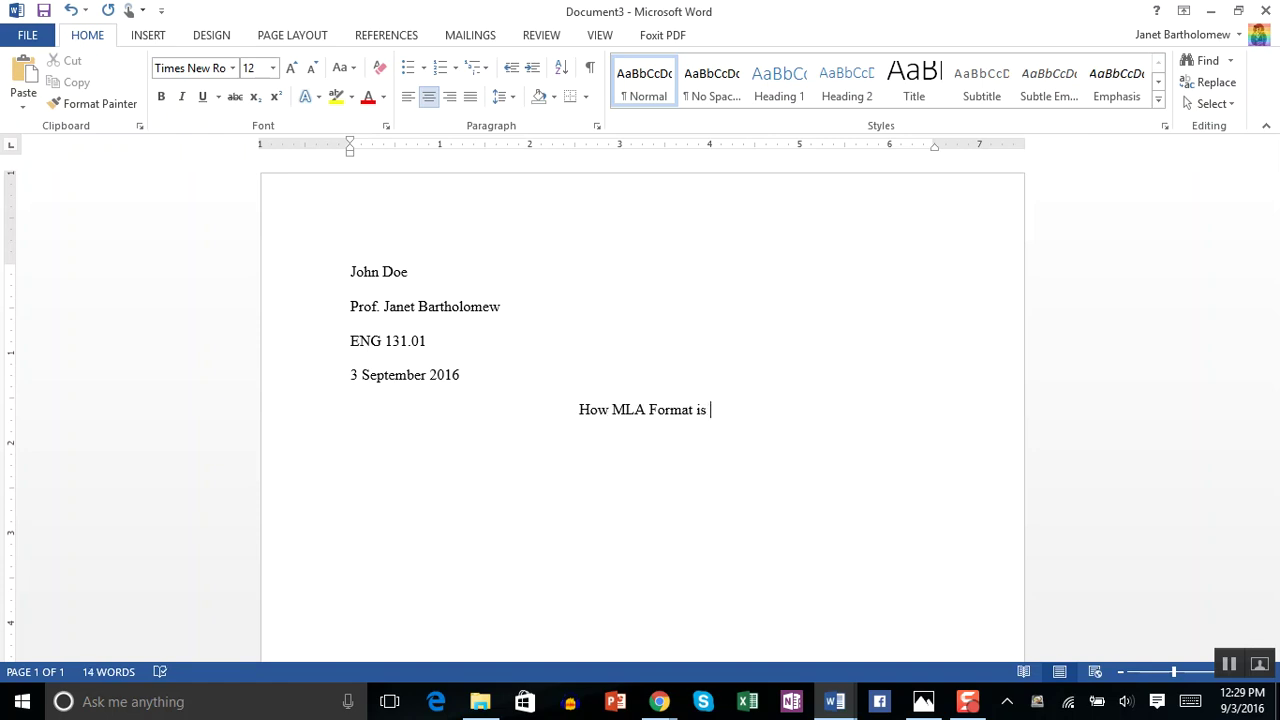
type(" FUn")
key("BackSpace")
key("BackSpace")
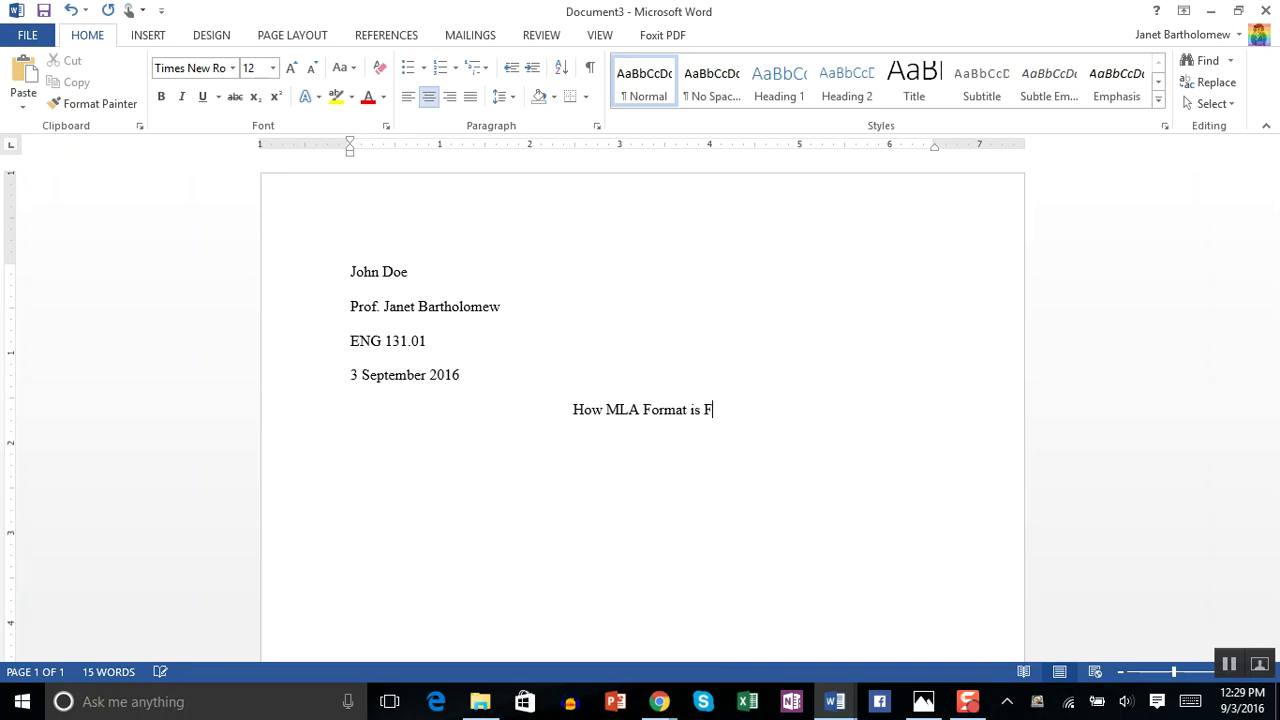
type("un an")
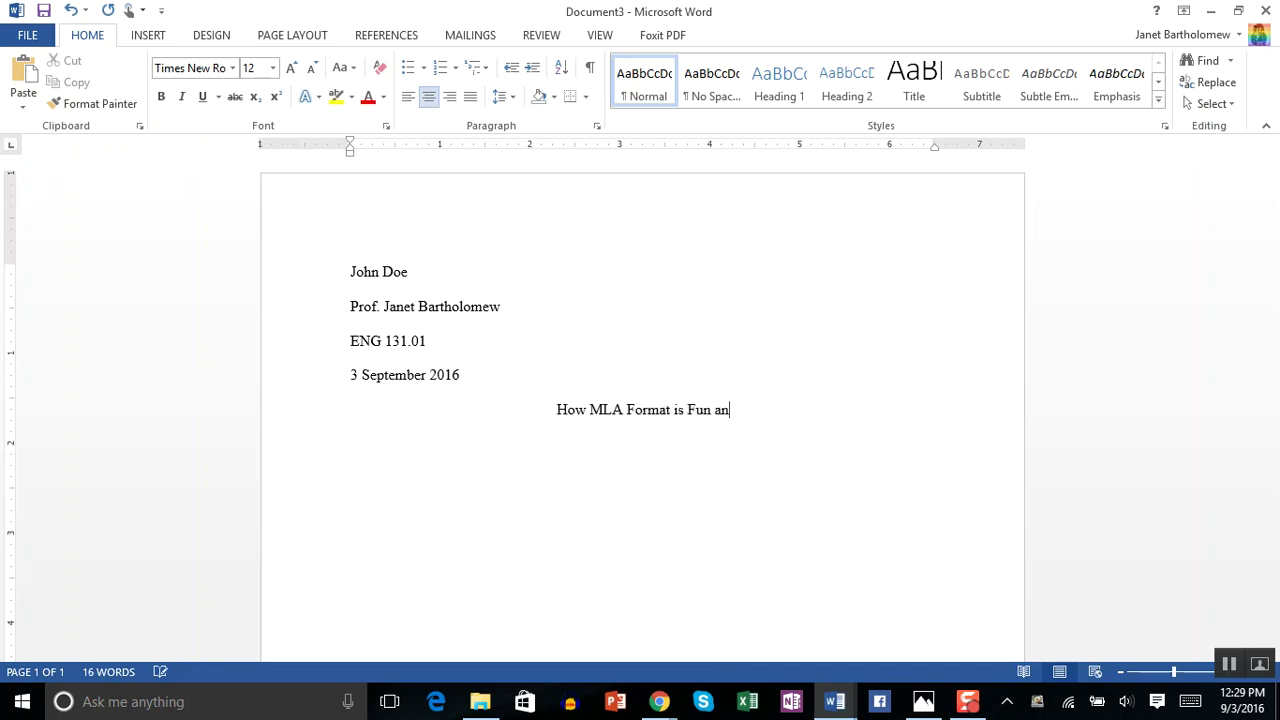
key("BackSpace")
type("s wel")
key("BackSpace")
key("BackSpace")
key("BackSpace")
key("BackSpace")
key("BackSpace")
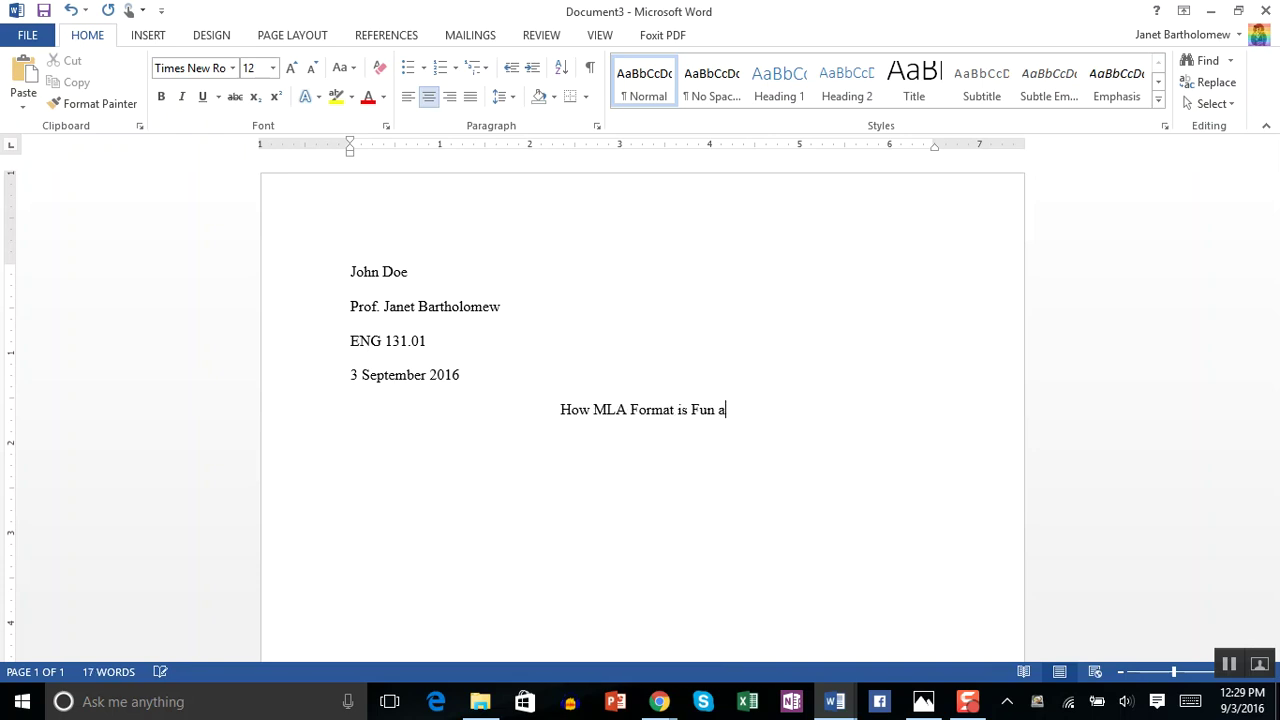
type("nd Func")
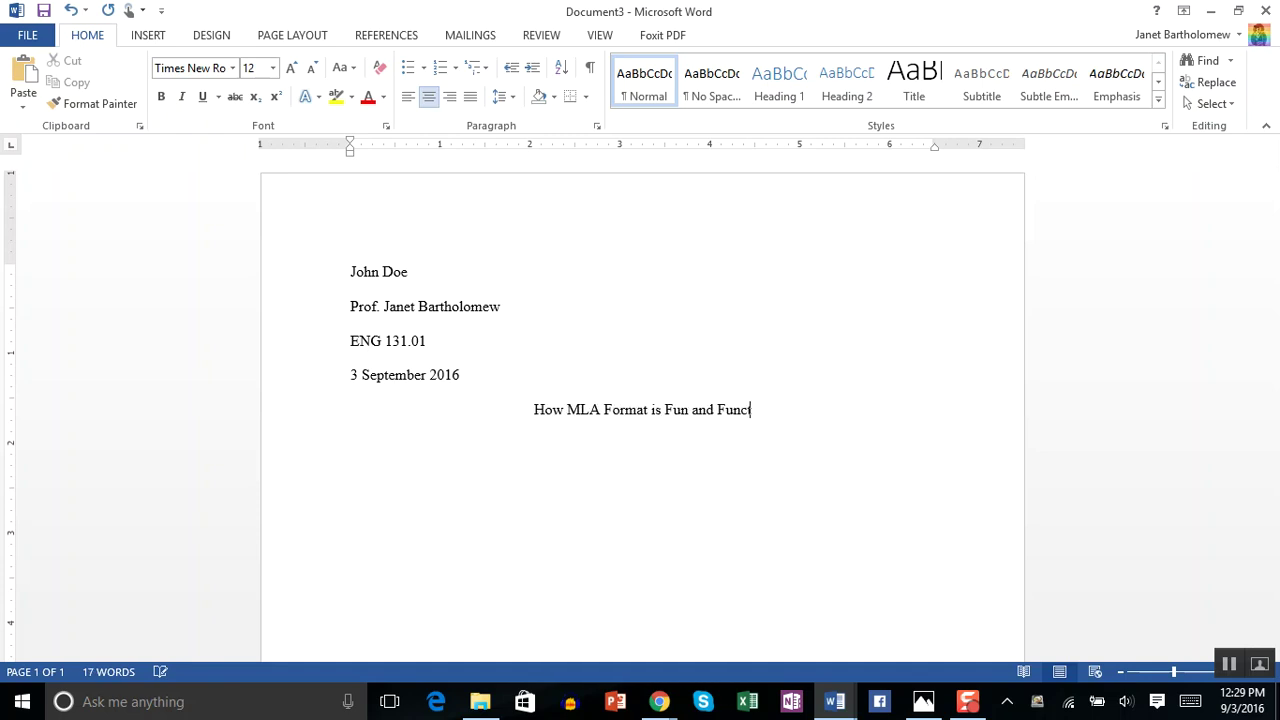
type("tional")
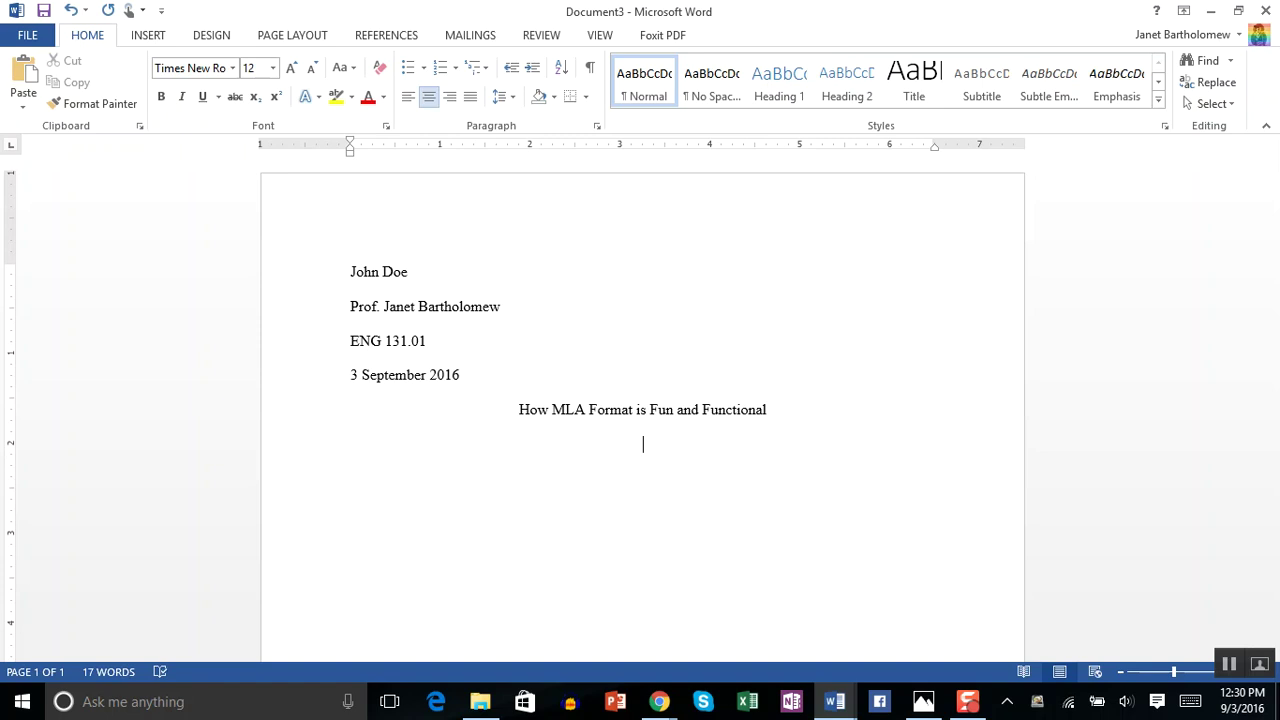
- Left-align and indent a new paragraph asking about effective formats for college English papers
left_click(729, 457)
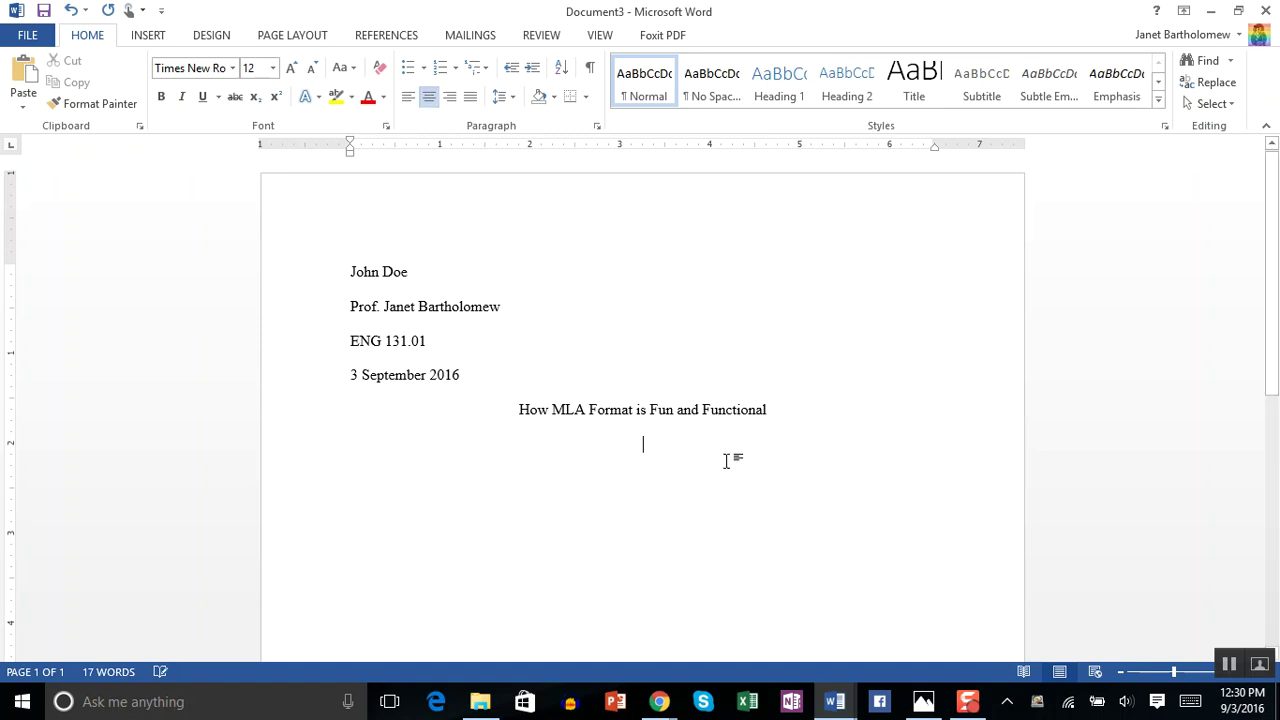
left_click(408, 95)
key("Tab")
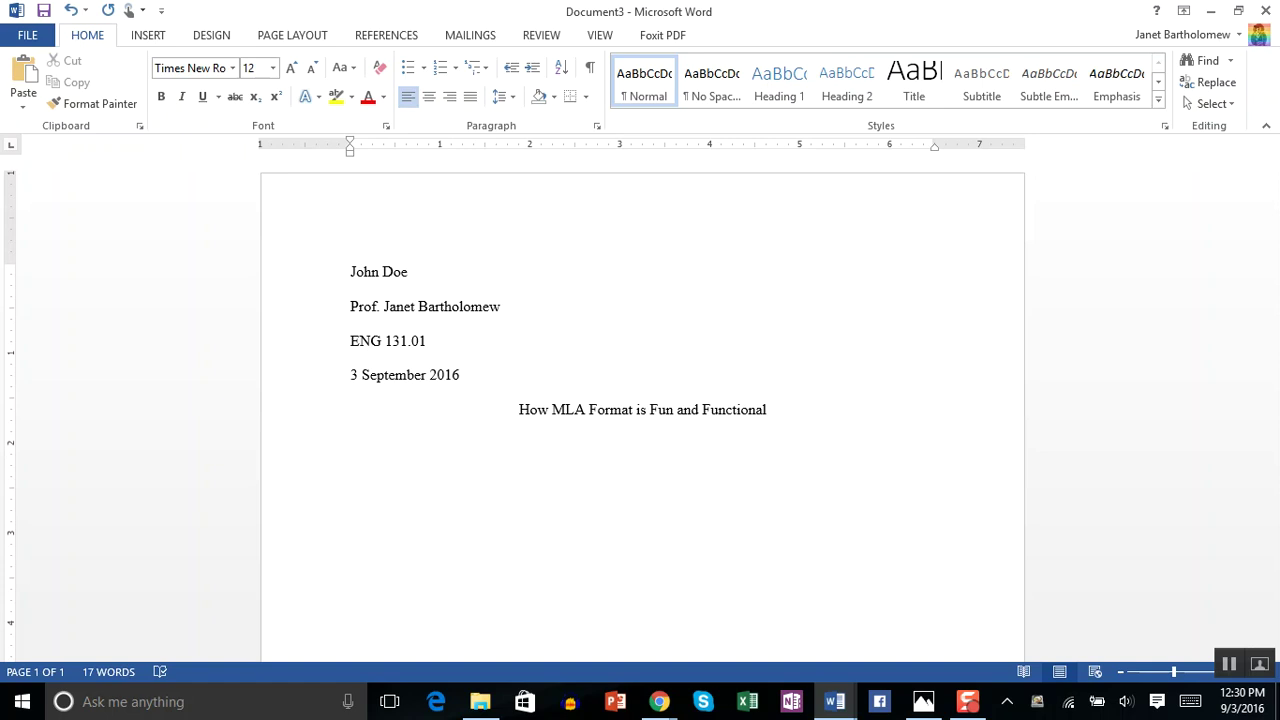
type("Did you ever wonder ")
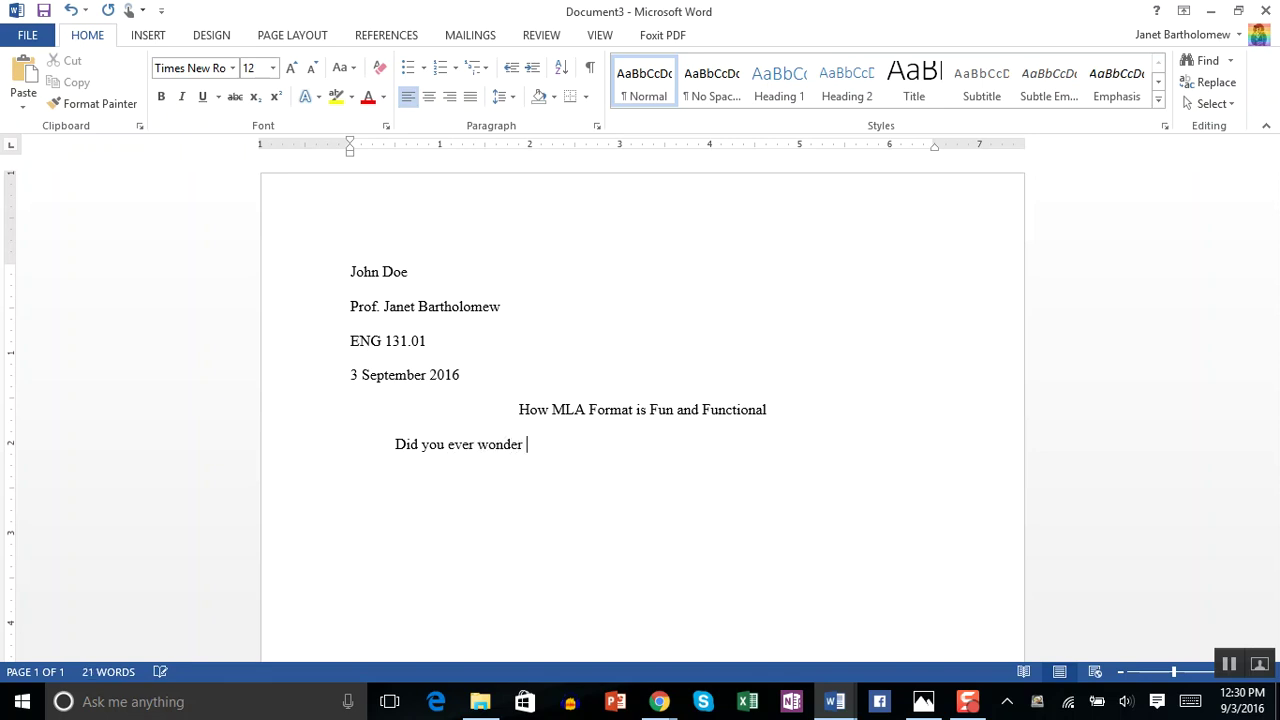
type("what one of the most effec")
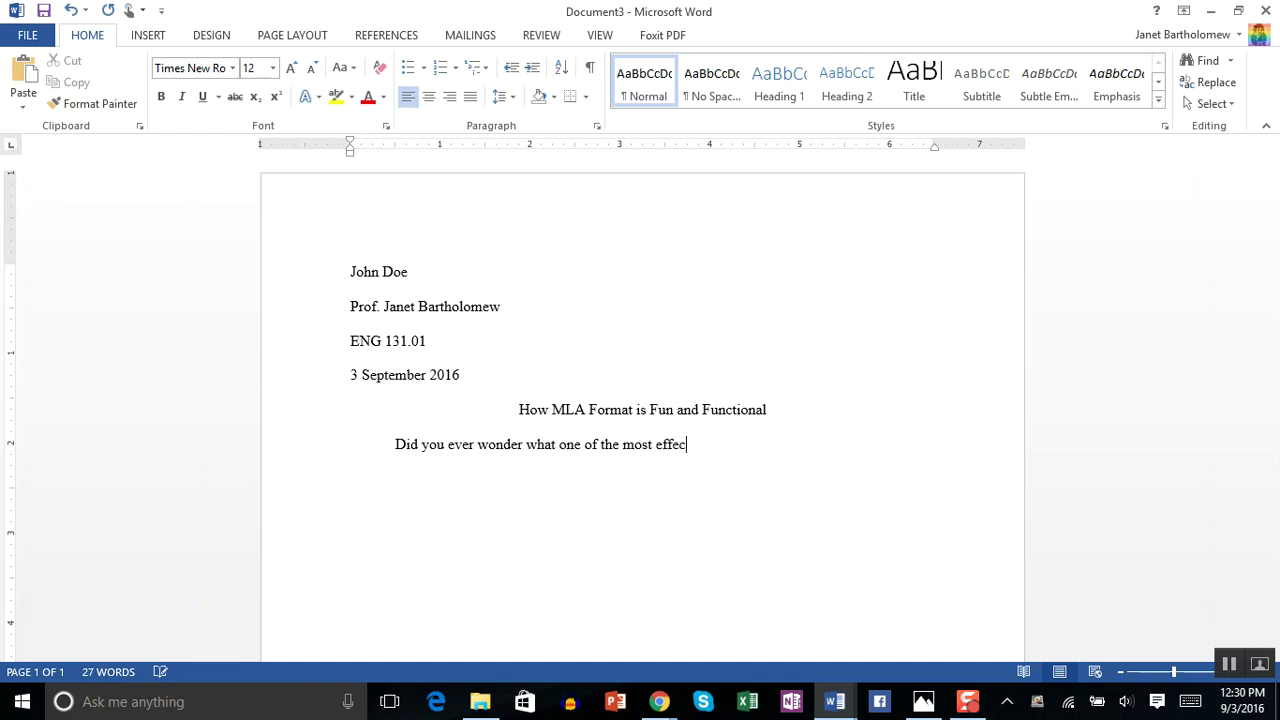
type("tive formats is for your c")
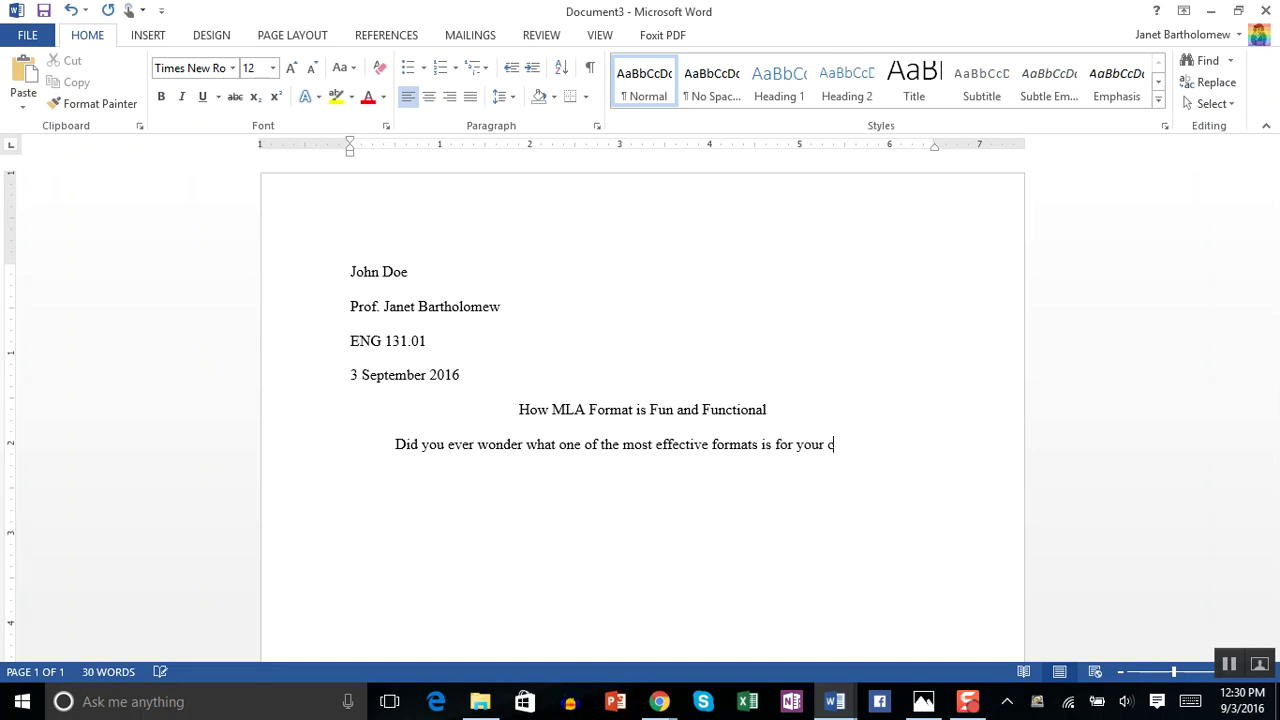
type("ollege English paper?")
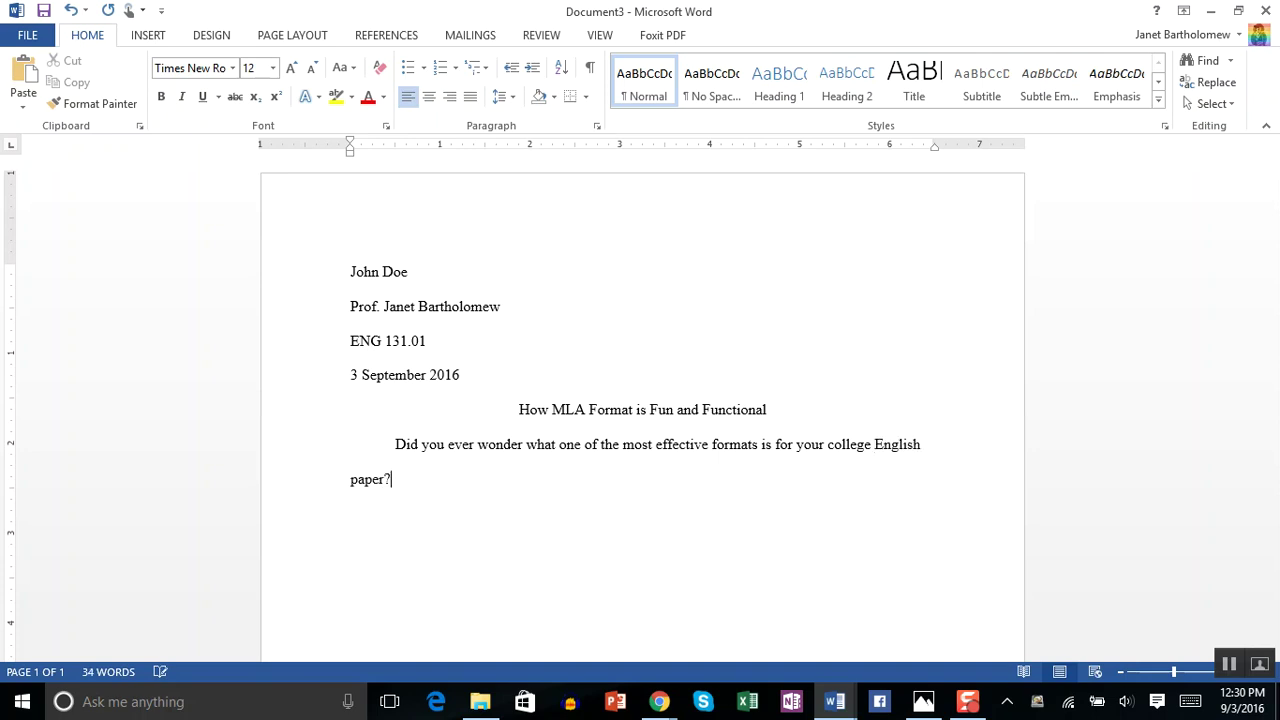
type("The Modern Language ")
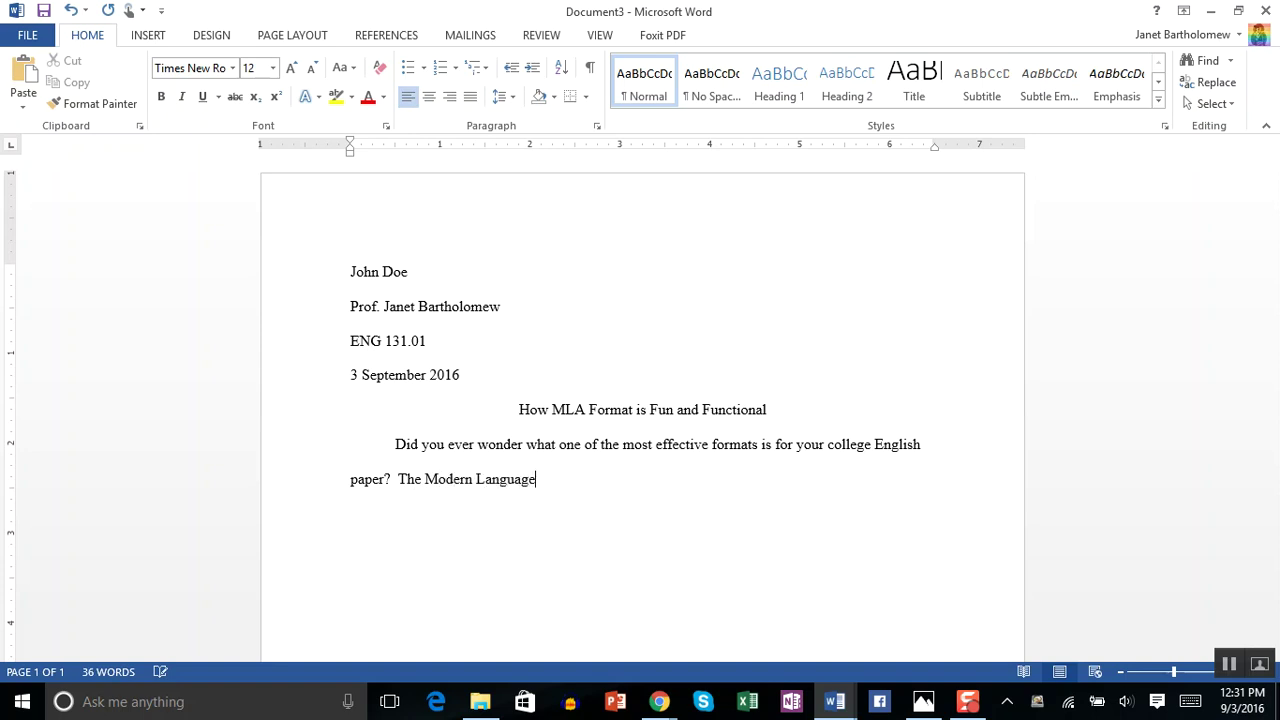
type("Association has the sol")
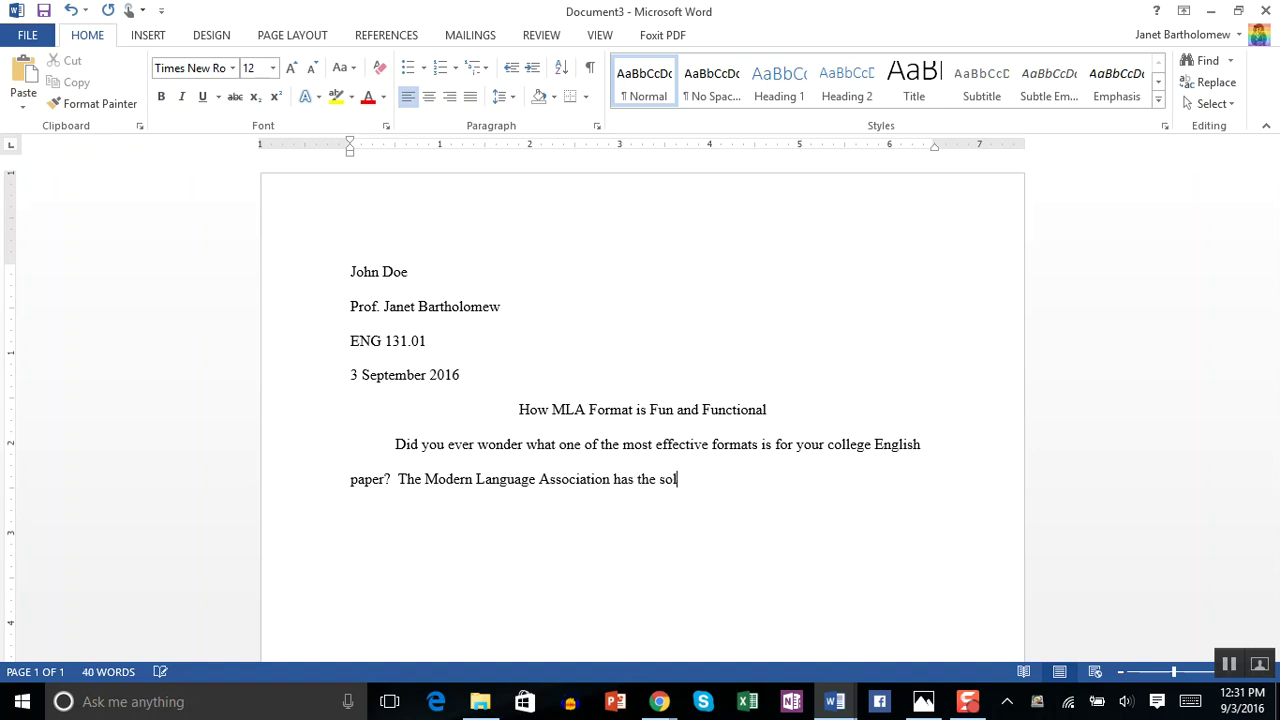
type("ution for you.")
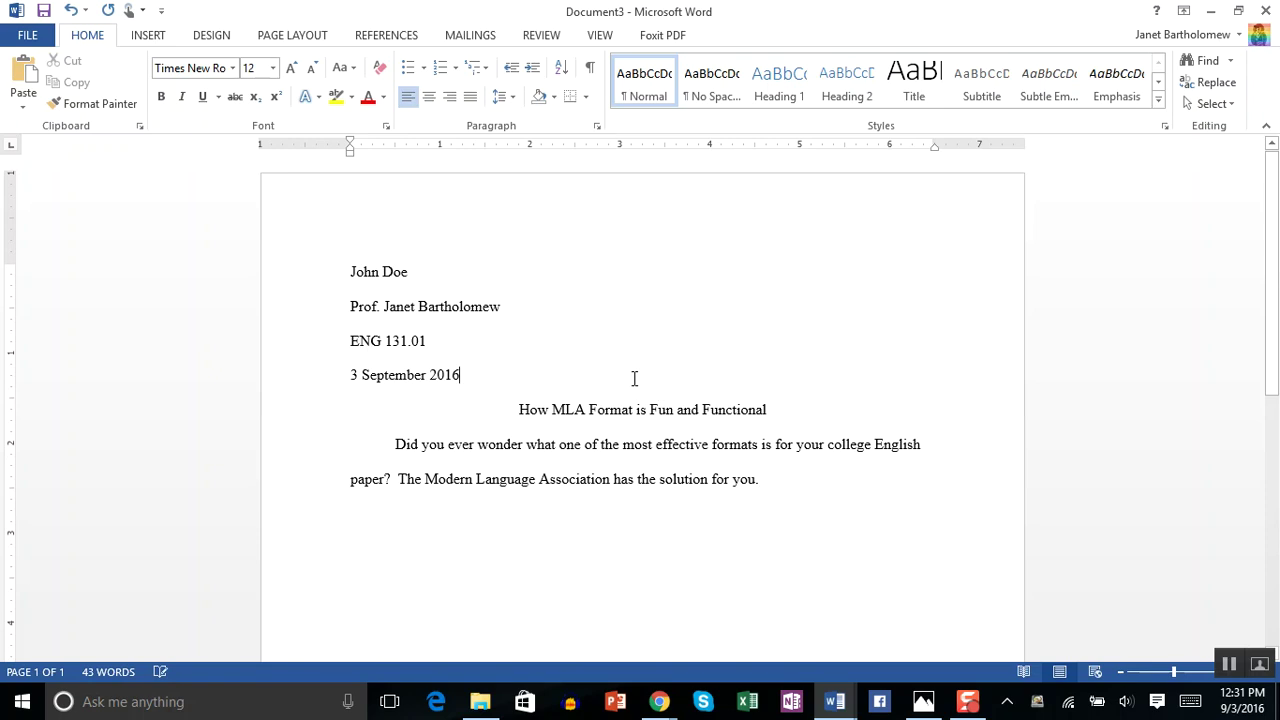
key("Return")
key("Return")
key("Return")
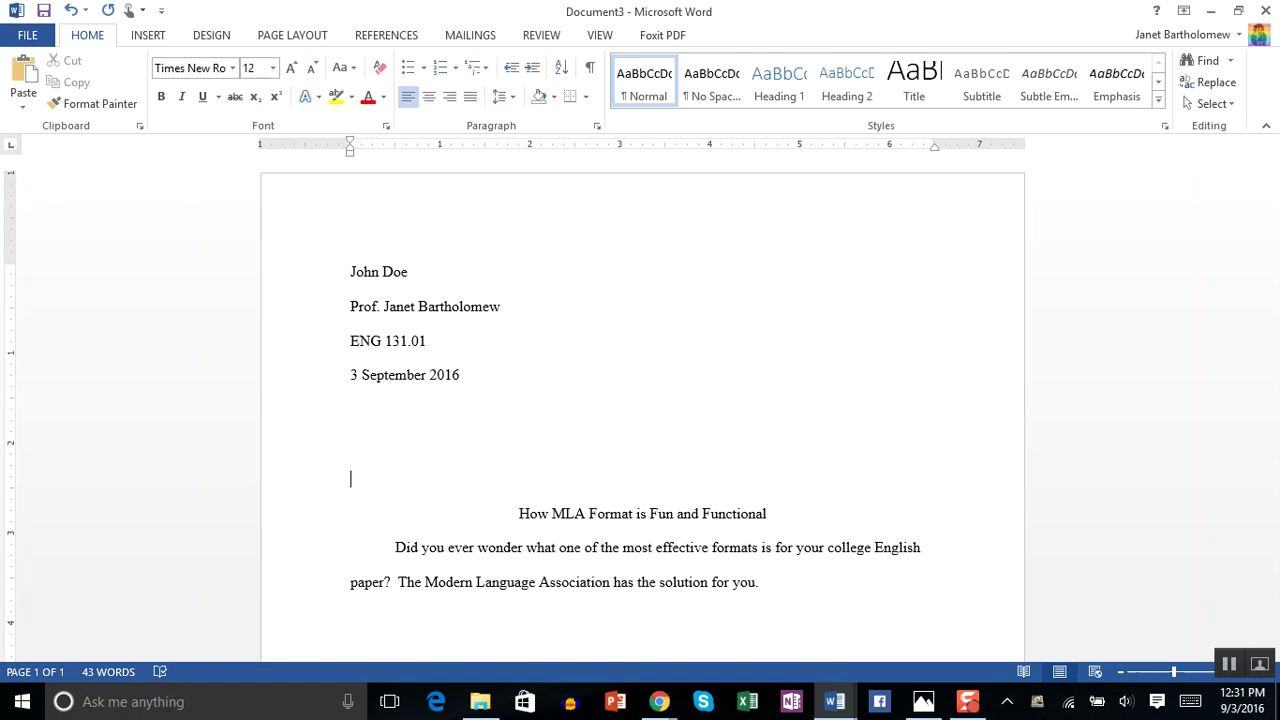
key("BackSpace")
key("BackSpace")
key("BackSpace")
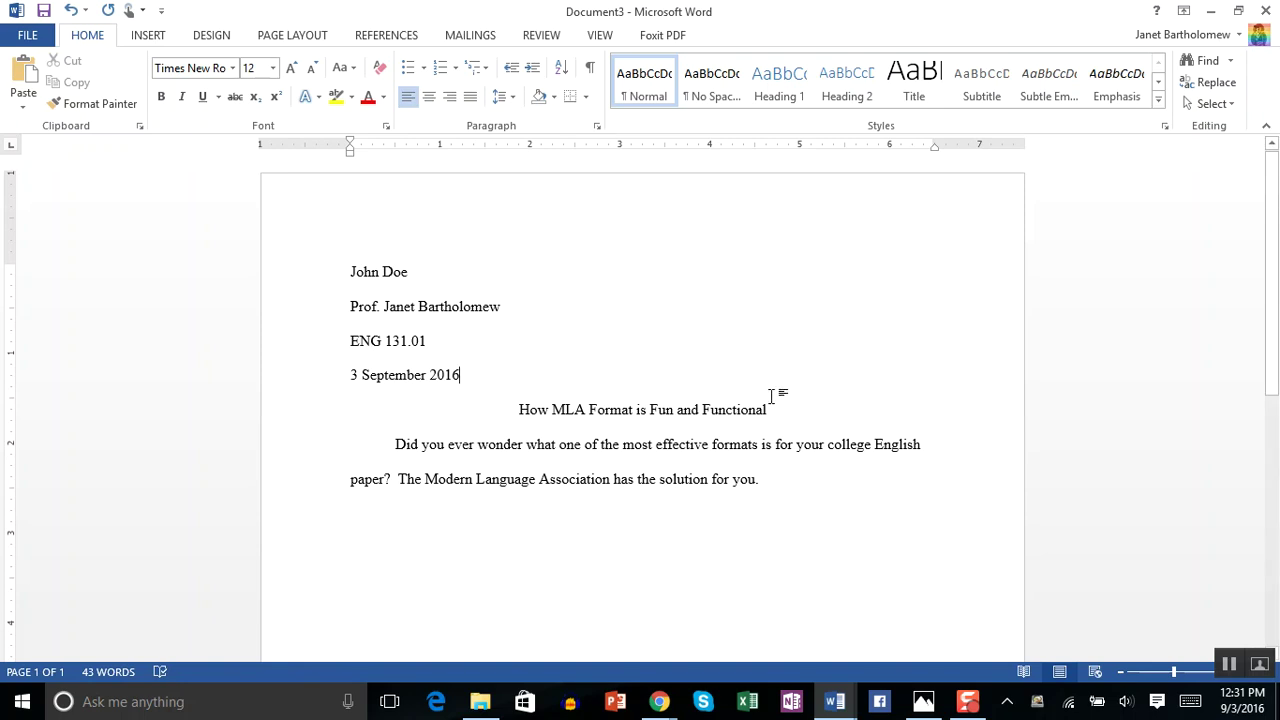
left_click_drag(803, 417, 479, 432)
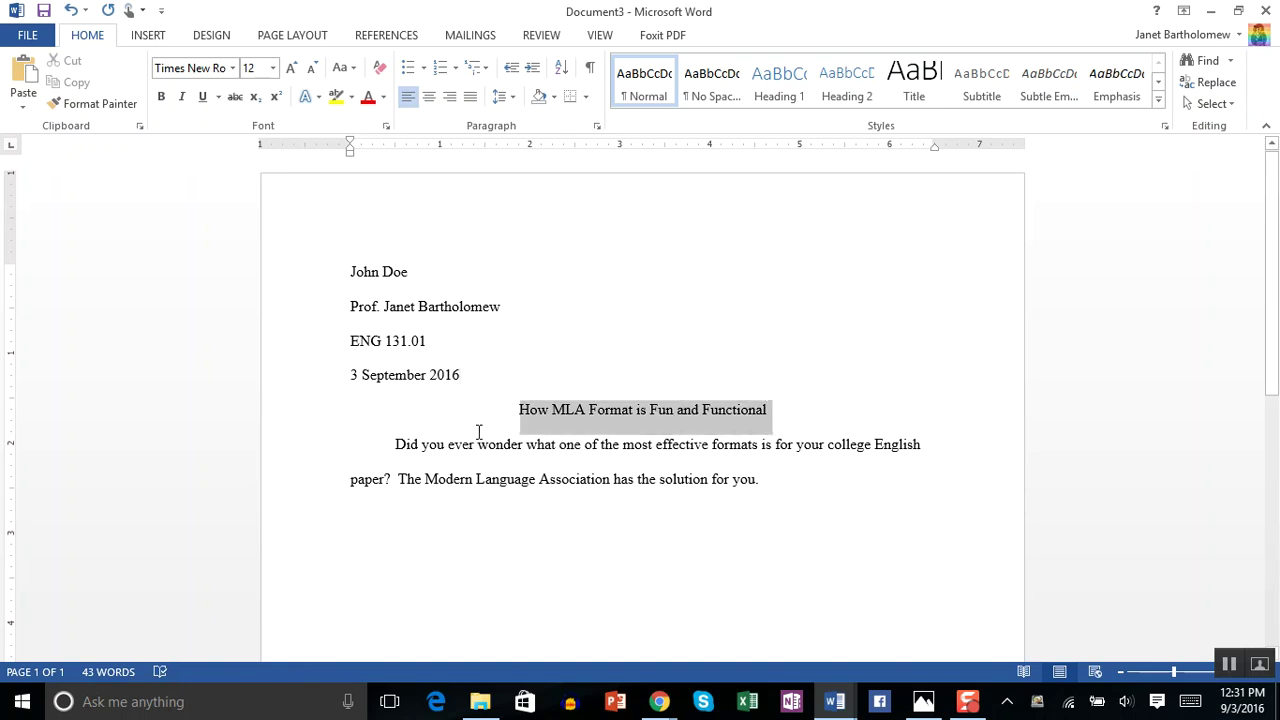
left_click(272, 68)
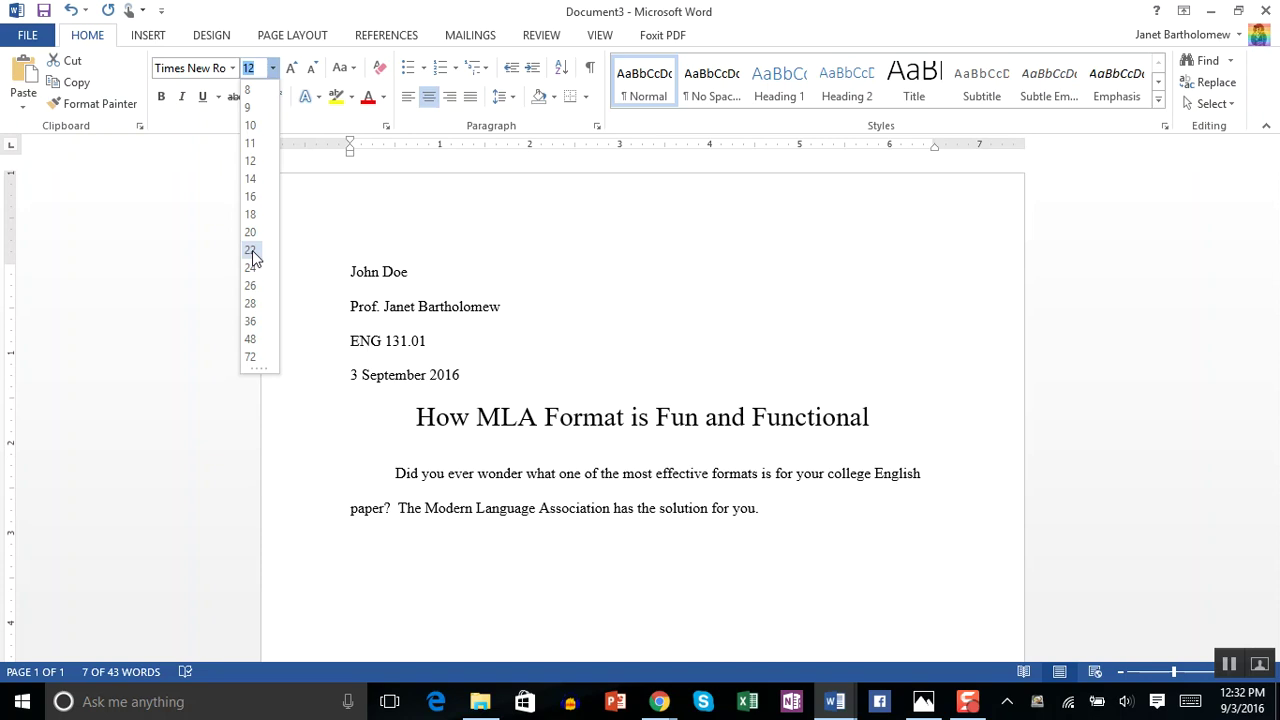
left_click(250, 164)
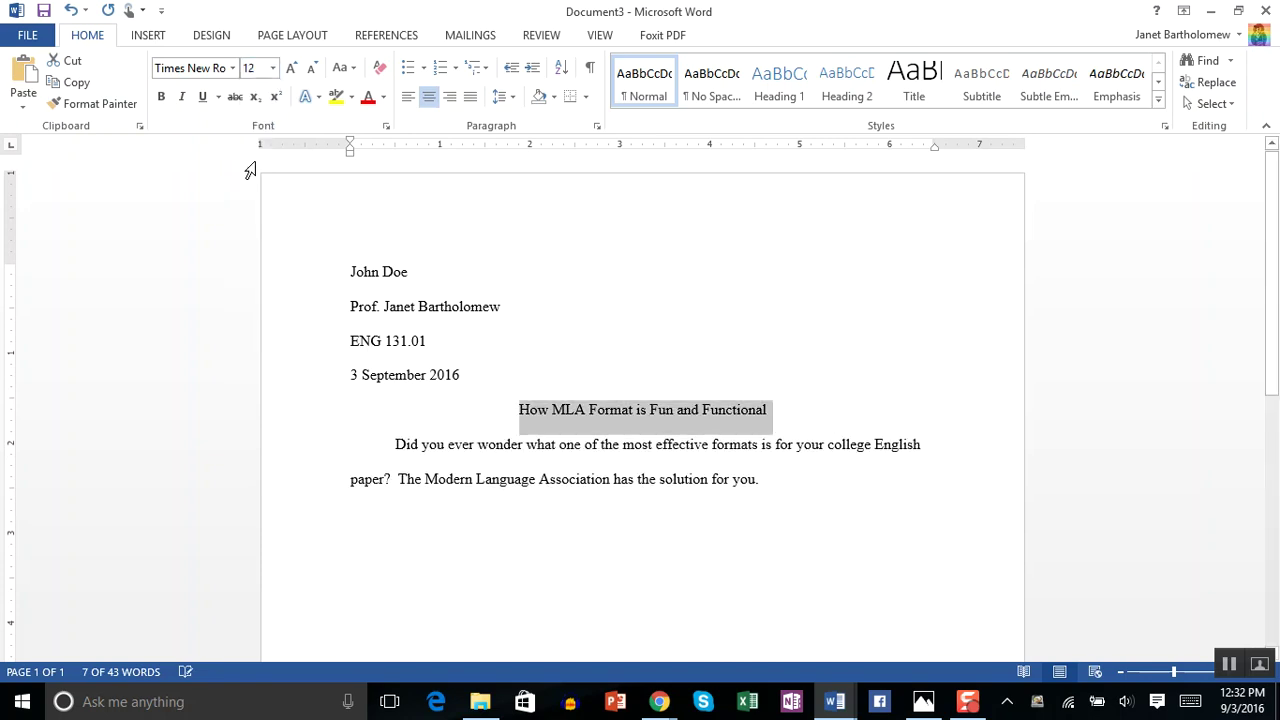
left_click(726, 361)
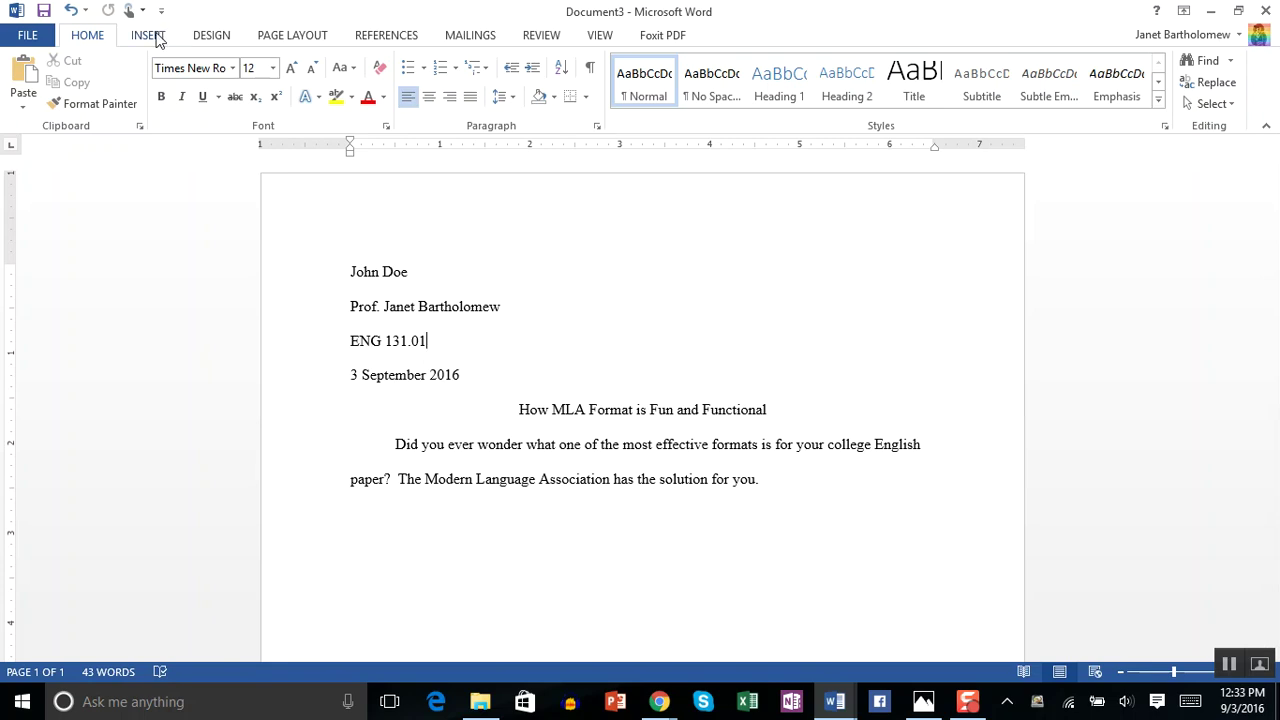
left_click(150, 36)
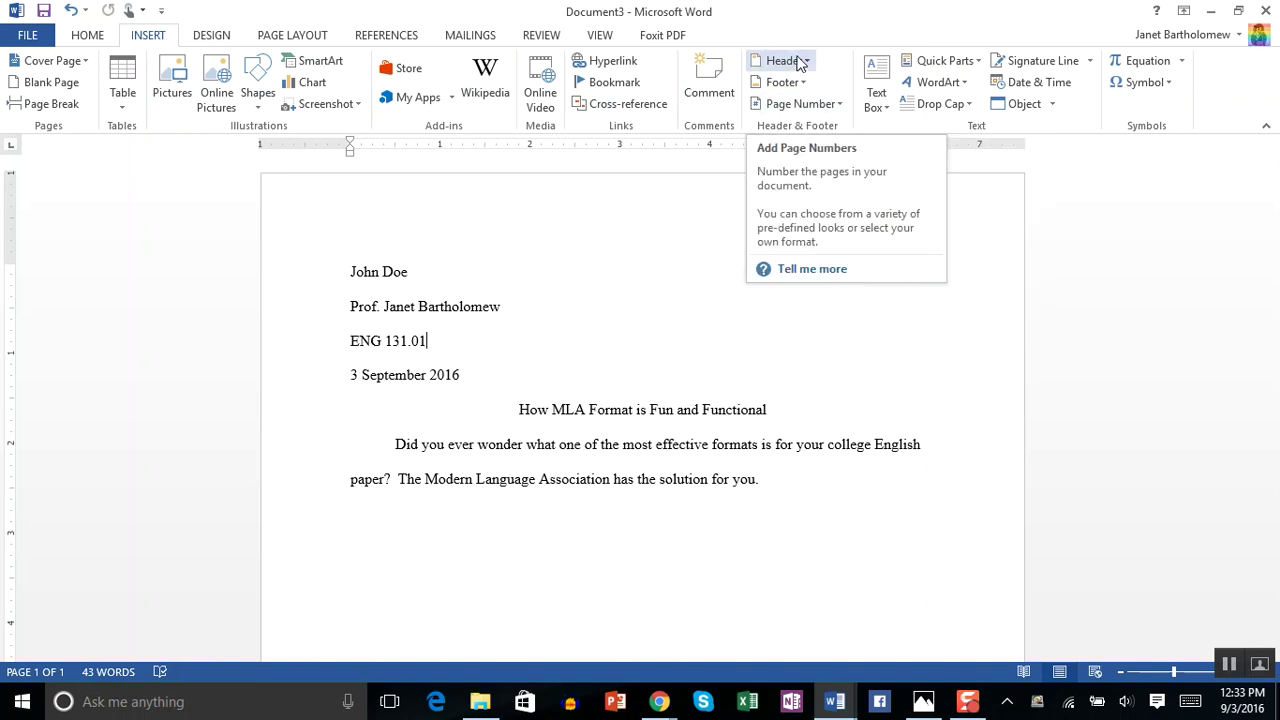
left_click(797, 61)
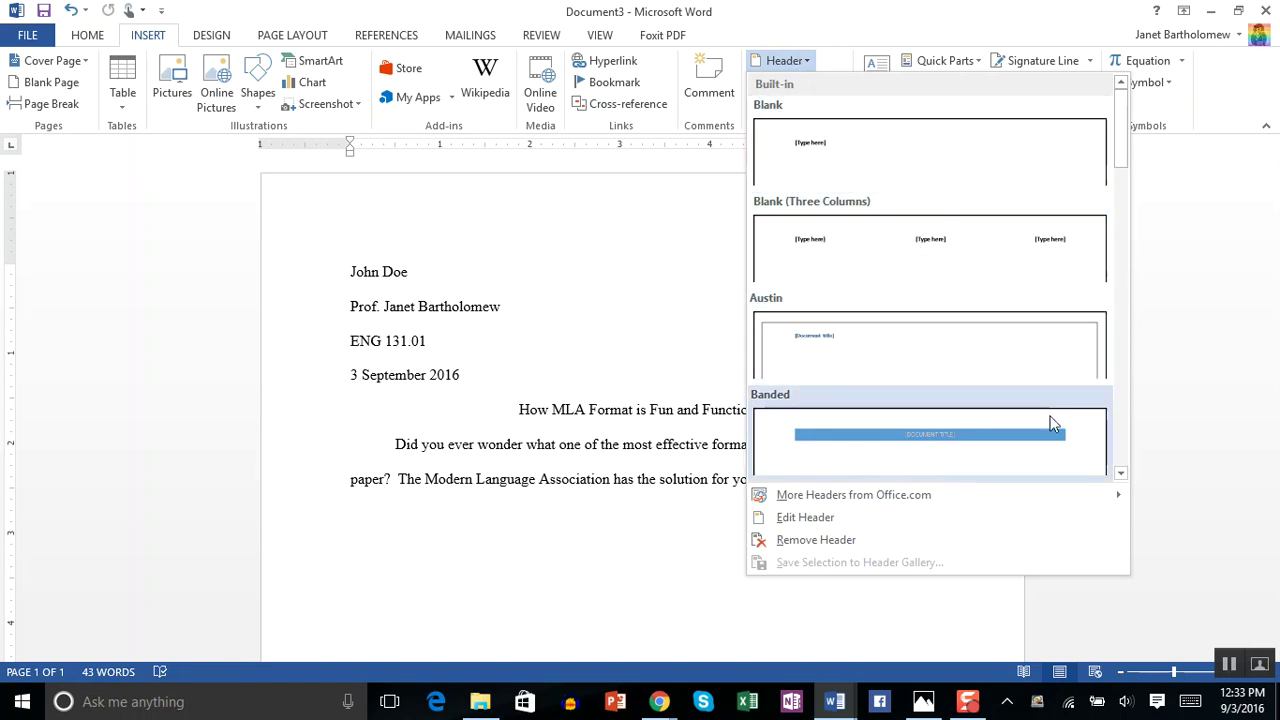
left_click(1121, 473)
left_click(1121, 473)
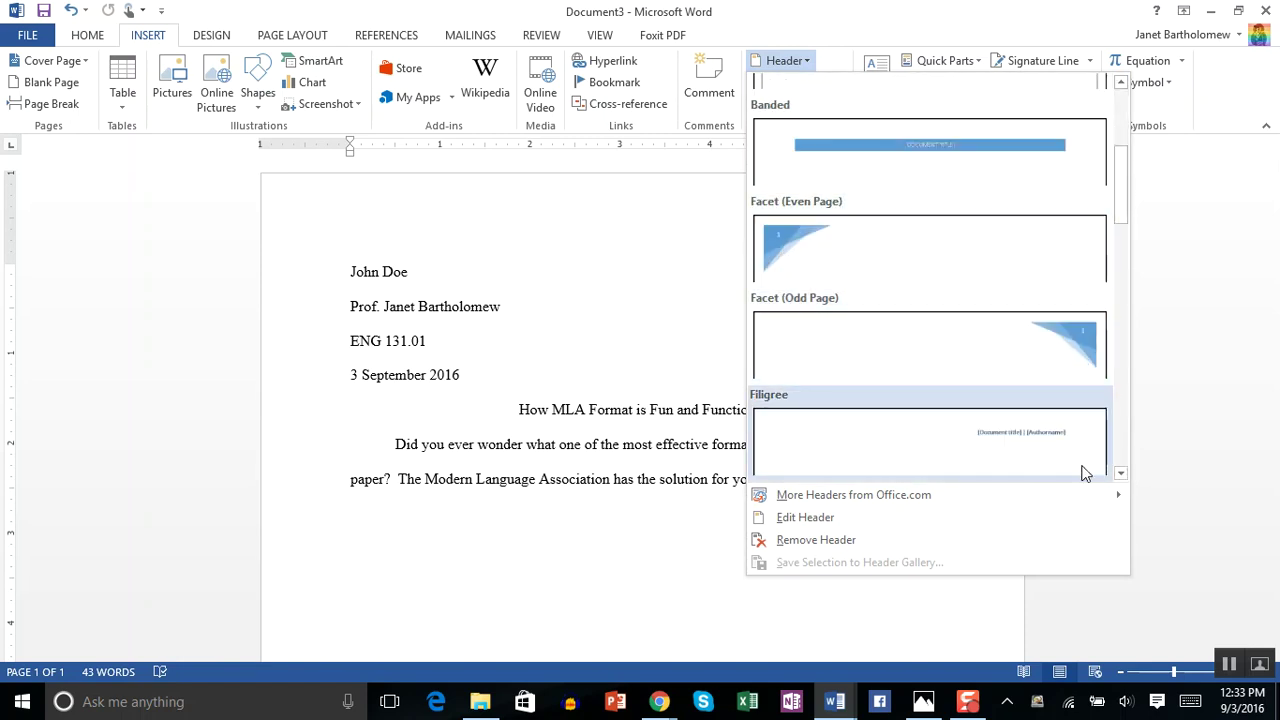
left_click(1121, 473)
left_click(1121, 474)
left_click(1121, 474)
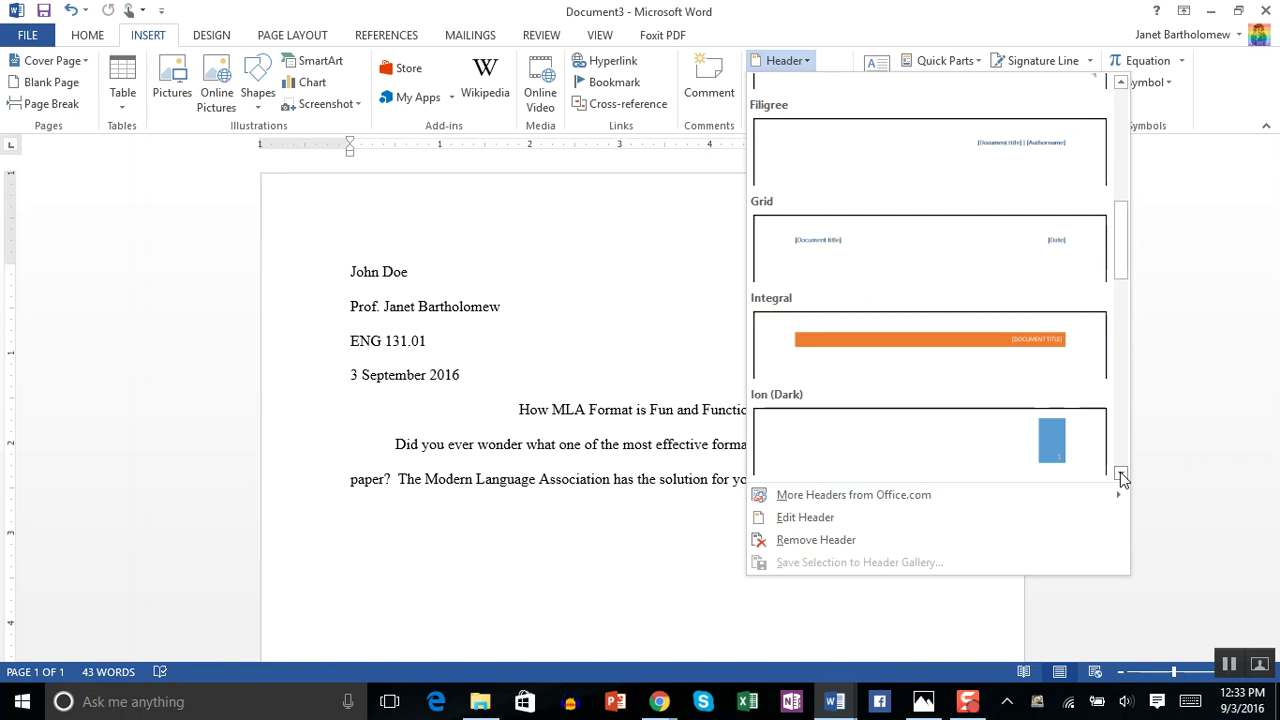
left_click(1121, 474)
left_click(1121, 474)
left_click(1121, 474)
left_click(1121, 474)
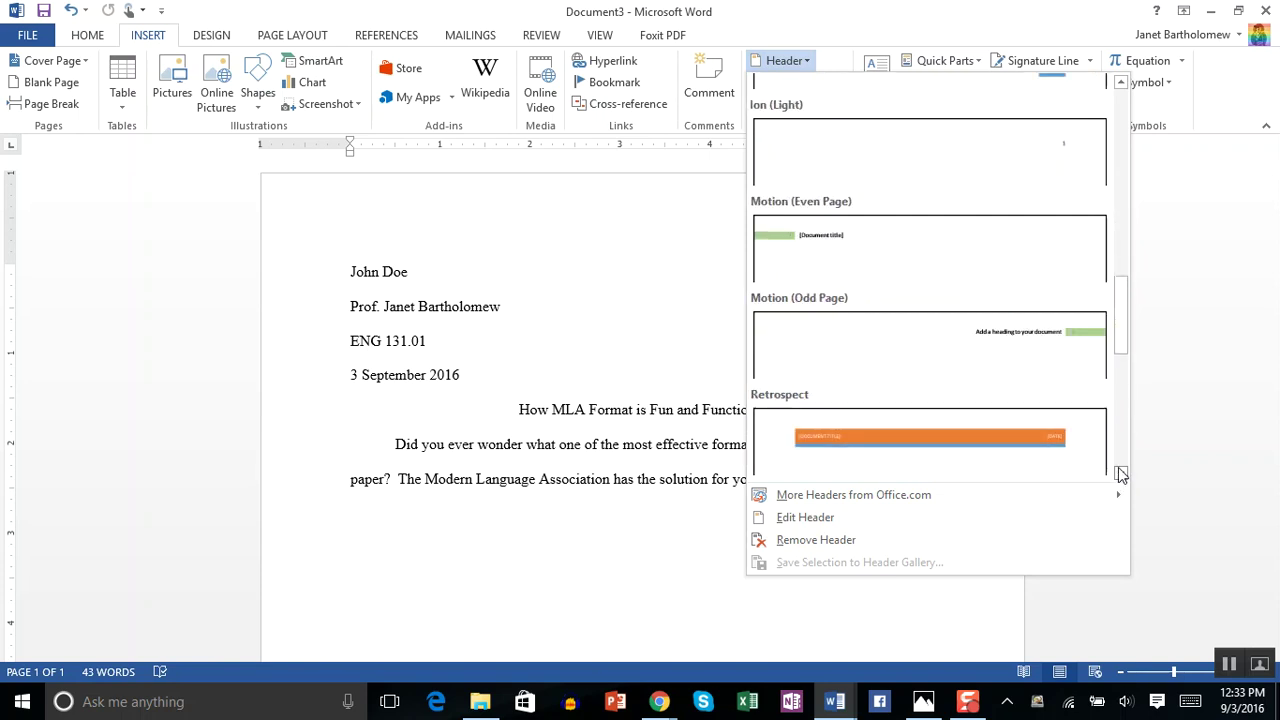
left_click(1120, 474)
left_click(1120, 474)
left_click(1120, 474)
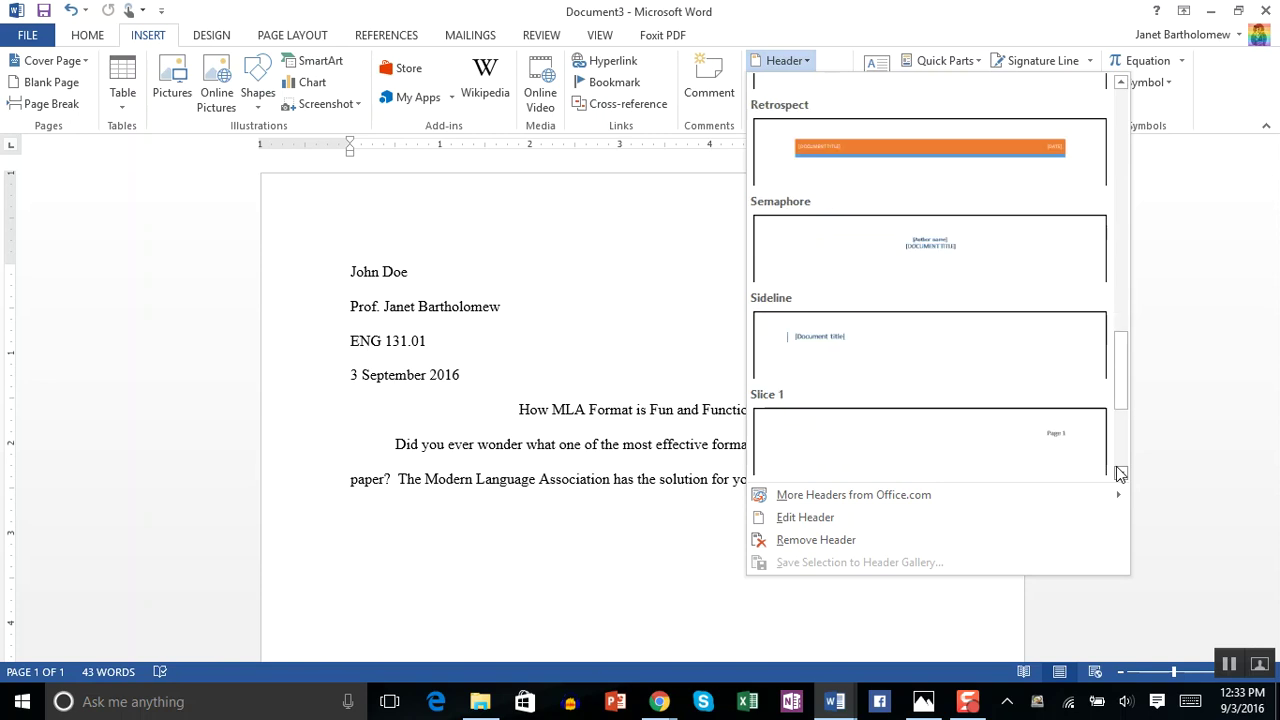
scroll(1120, 474, "down", 3)
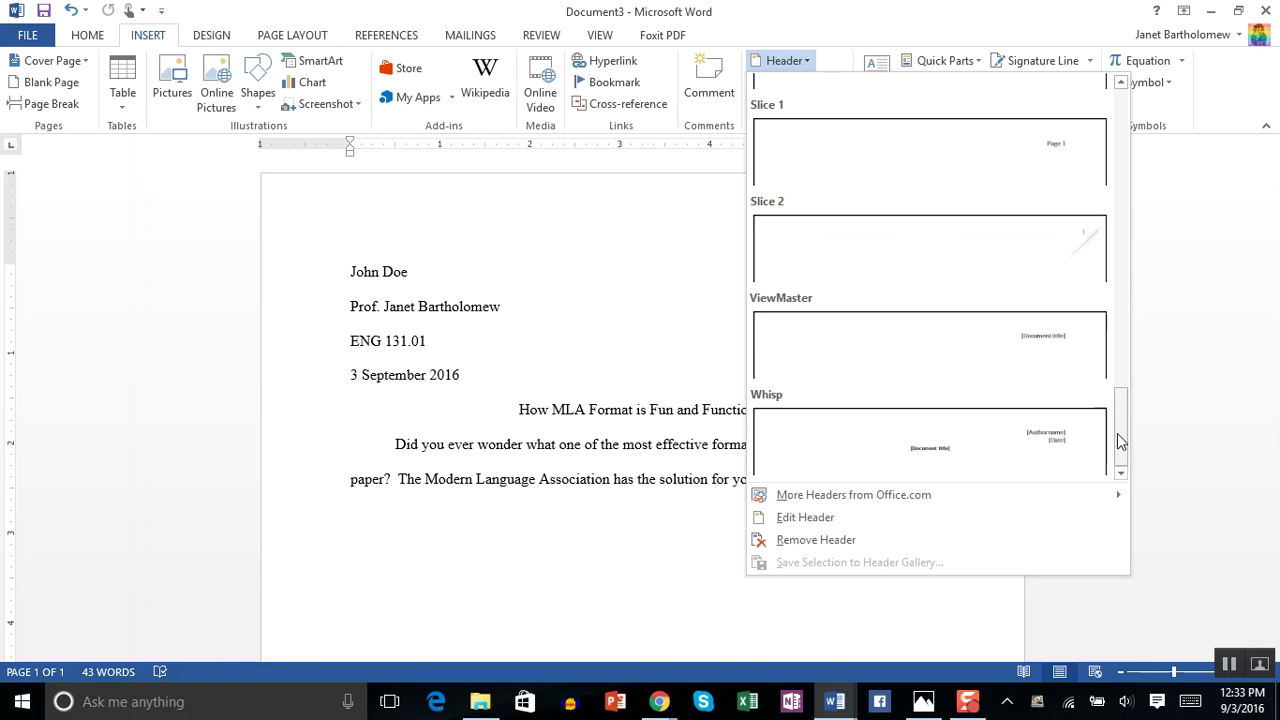
left_click_drag(1117, 433, 1120, 130)
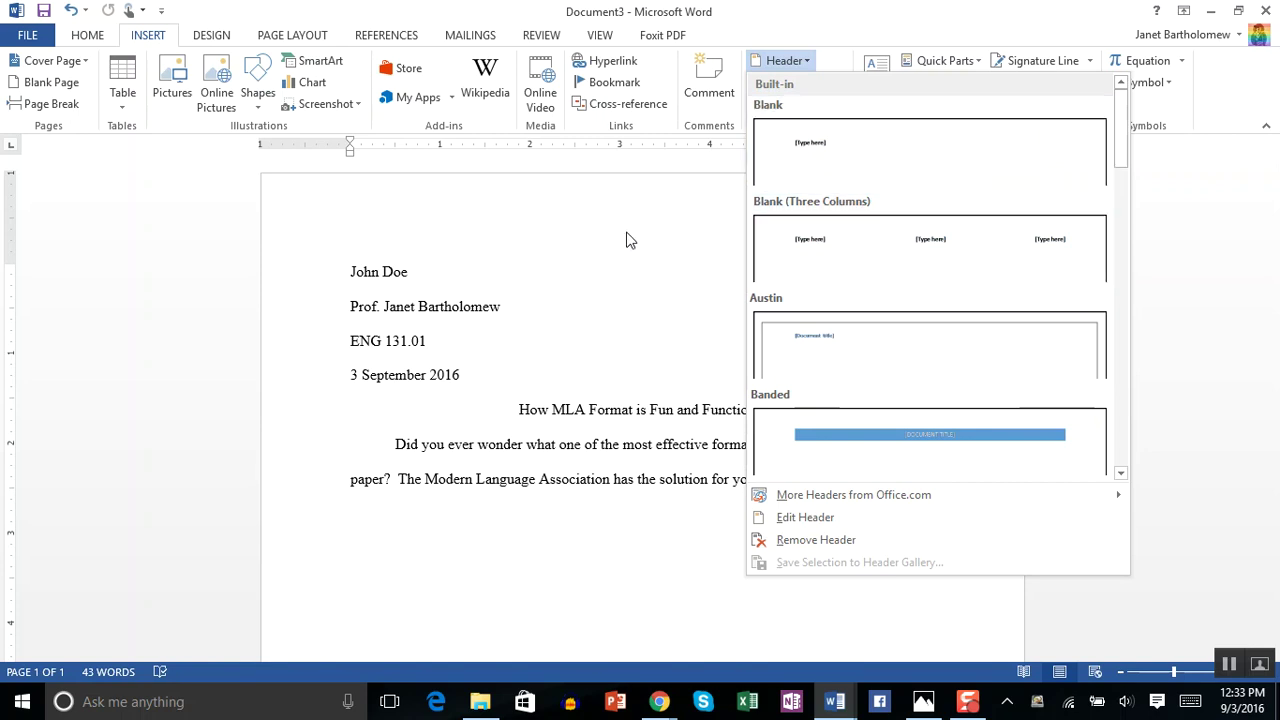
- Dismiss the header gallery and bring up the Page Number Top of Page designs
left_click(680, 221)
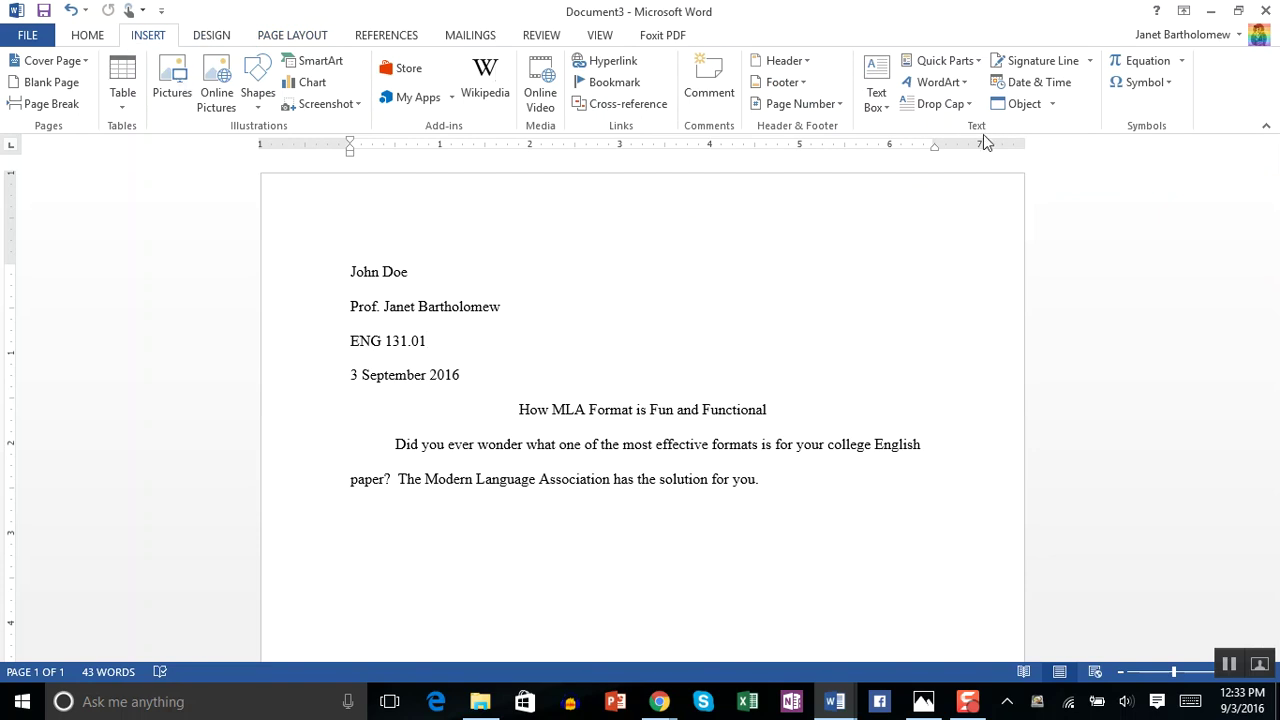
left_click(831, 107)
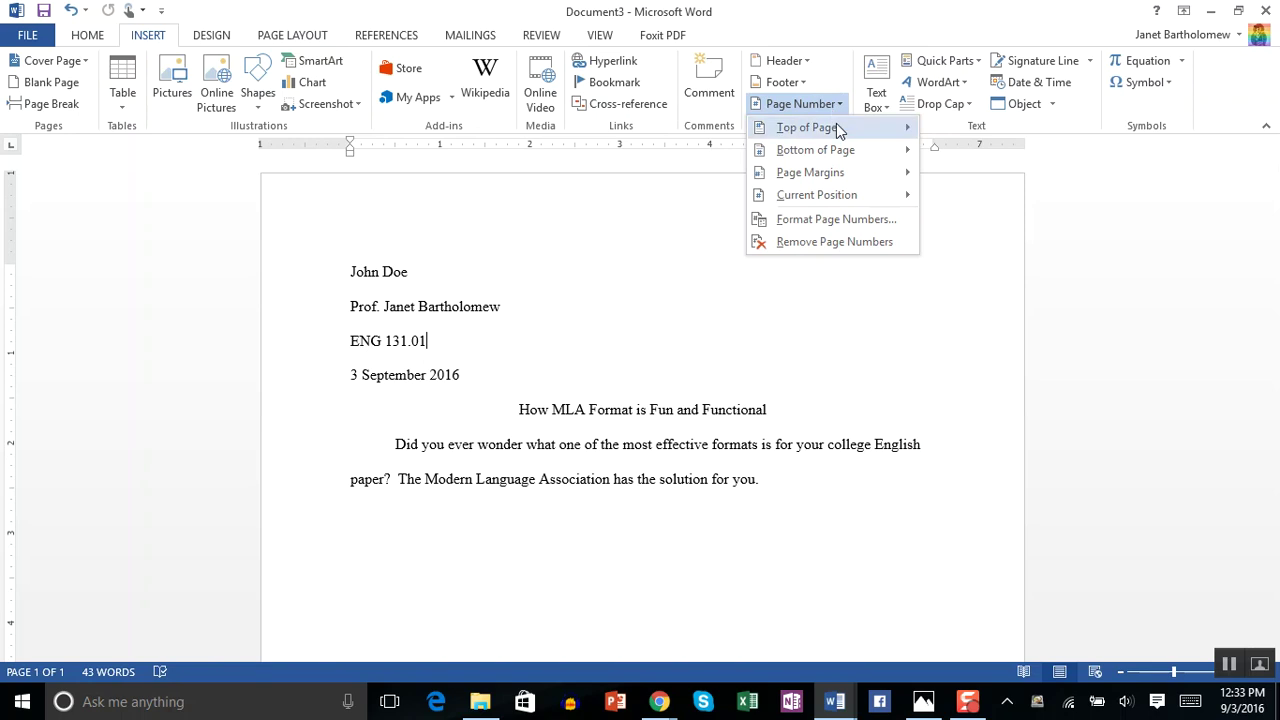
mouse_move(837, 129)
mouse_move(845, 135)
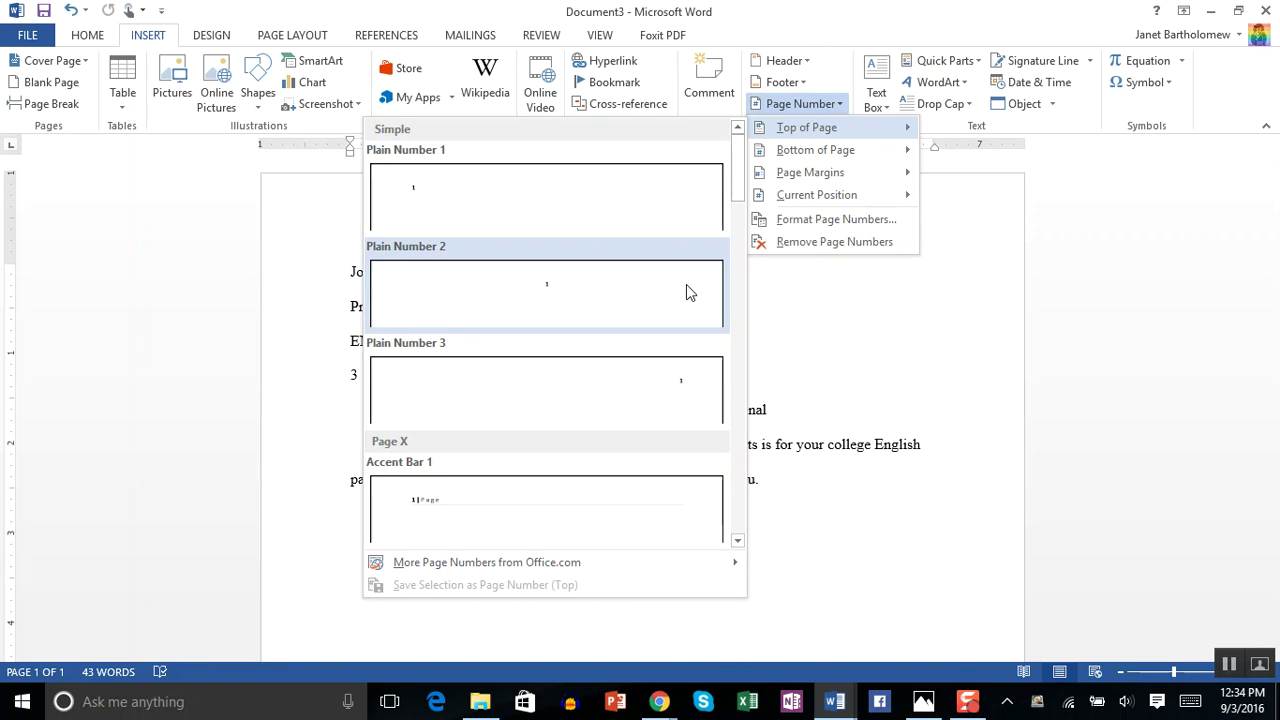
- Insert a Plain Number 3 page number at the top right of the header
left_click(683, 378)
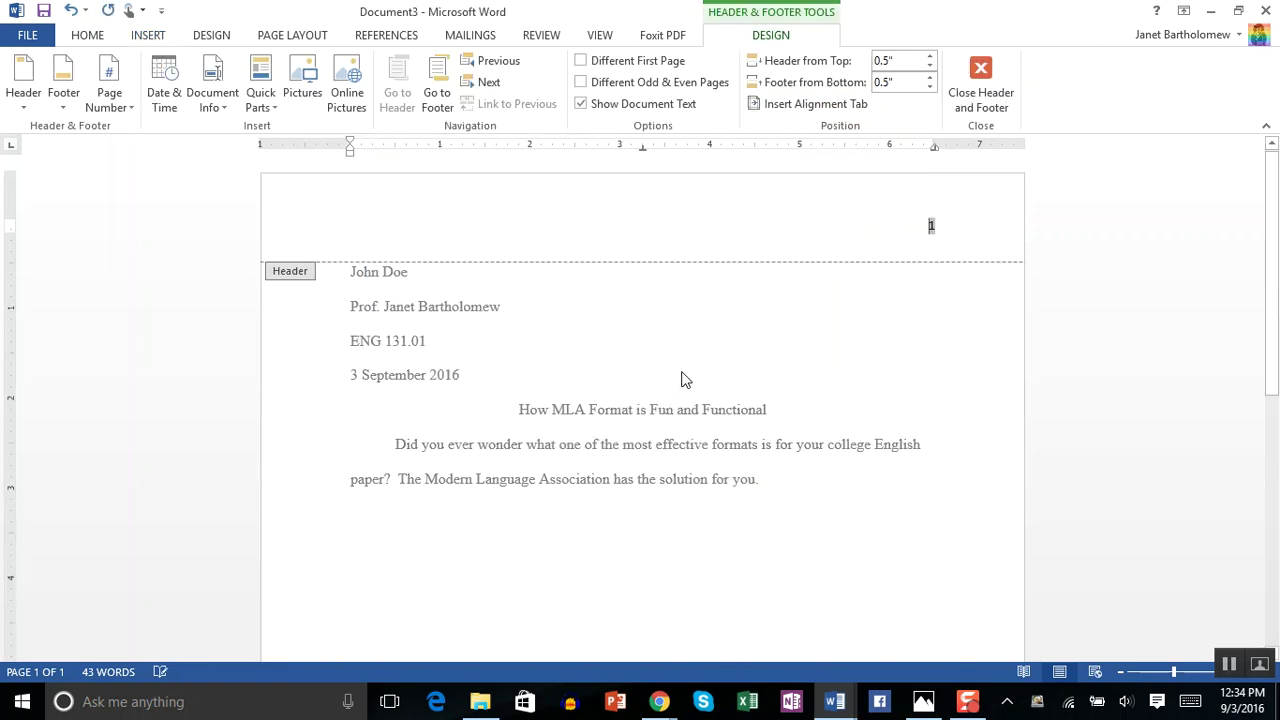
double_click(934, 224)
left_click(940, 231)
double_click(931, 226)
left_click(946, 228)
double_click(929, 226)
- Type the student's surname before the page number in the header
type("d")
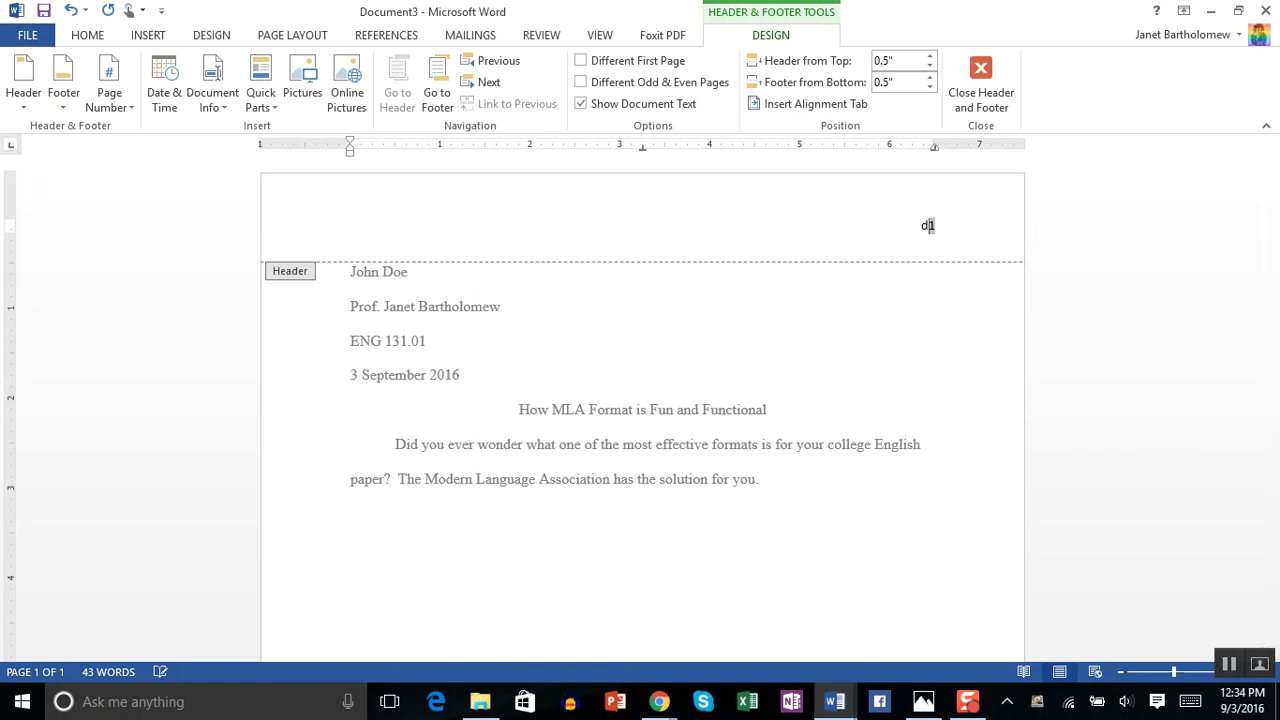
key("ctrl+z")
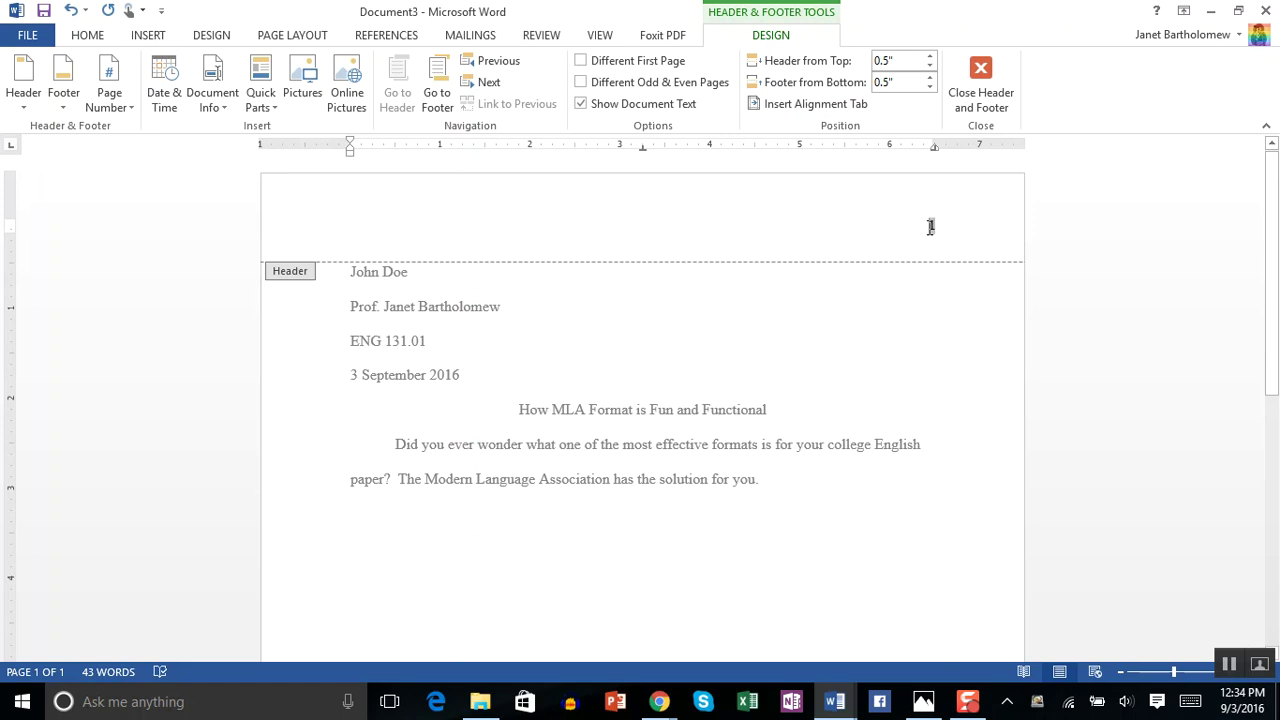
left_click(933, 225)
type("Doe 1")
- Select the surname and page number header line, leaving it Calibri 11, and switch to Home
left_click_drag(946, 225, 877, 228)
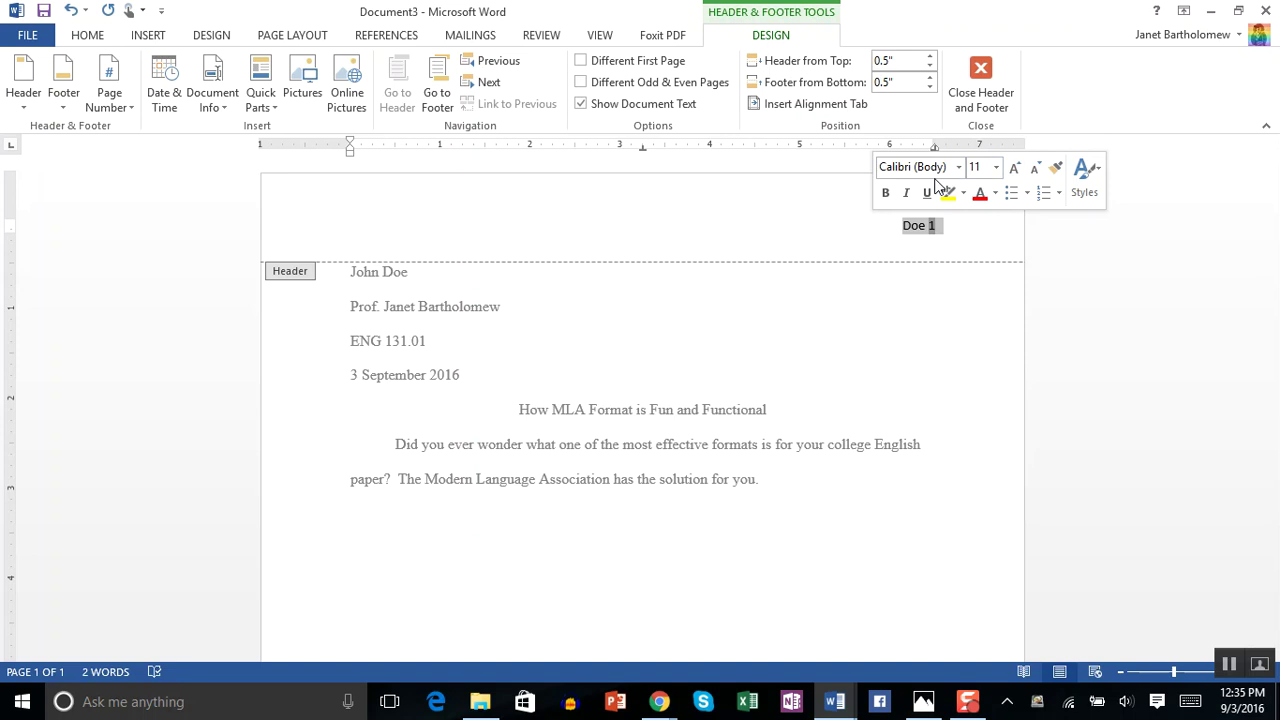
left_click(997, 169)
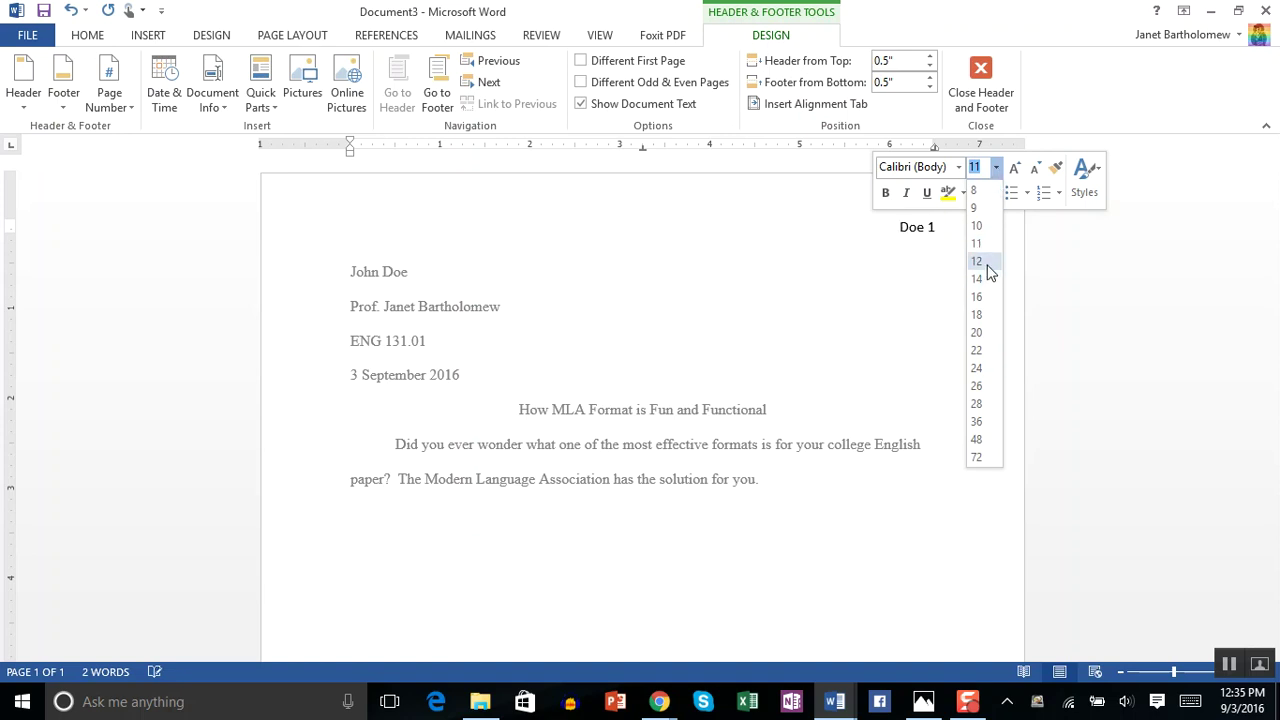
left_click(959, 170)
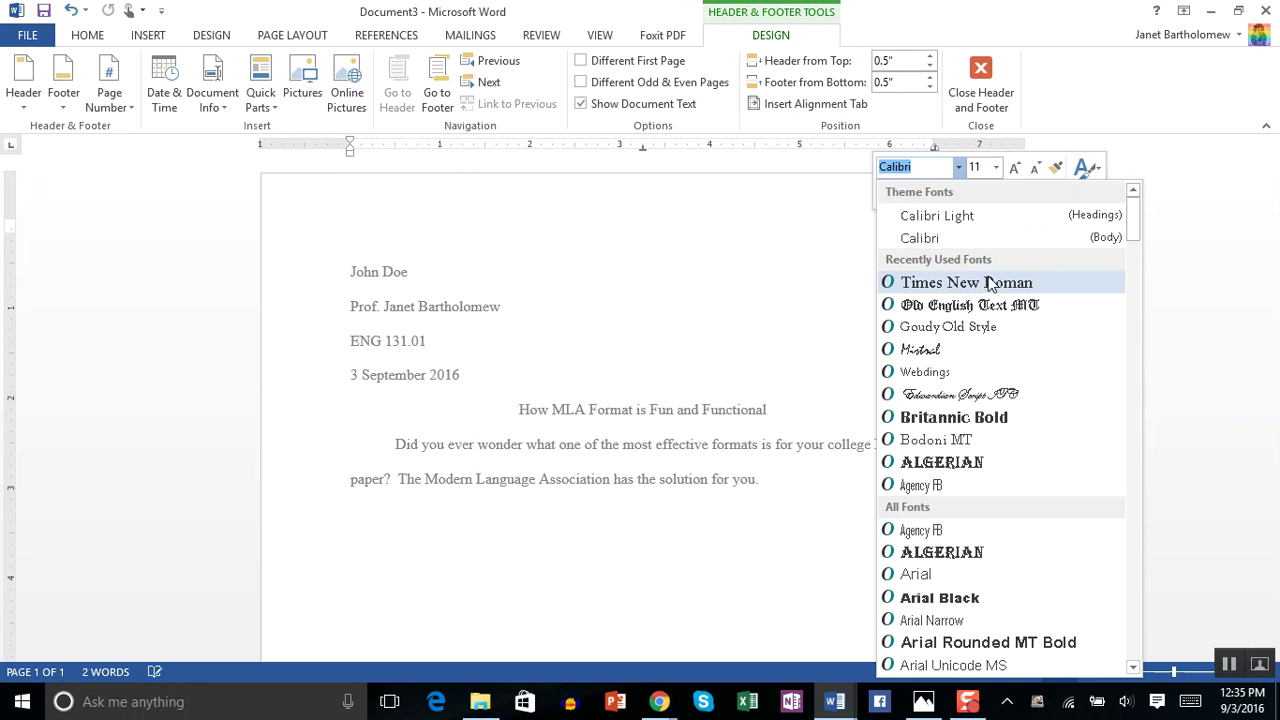
left_click(1200, 243)
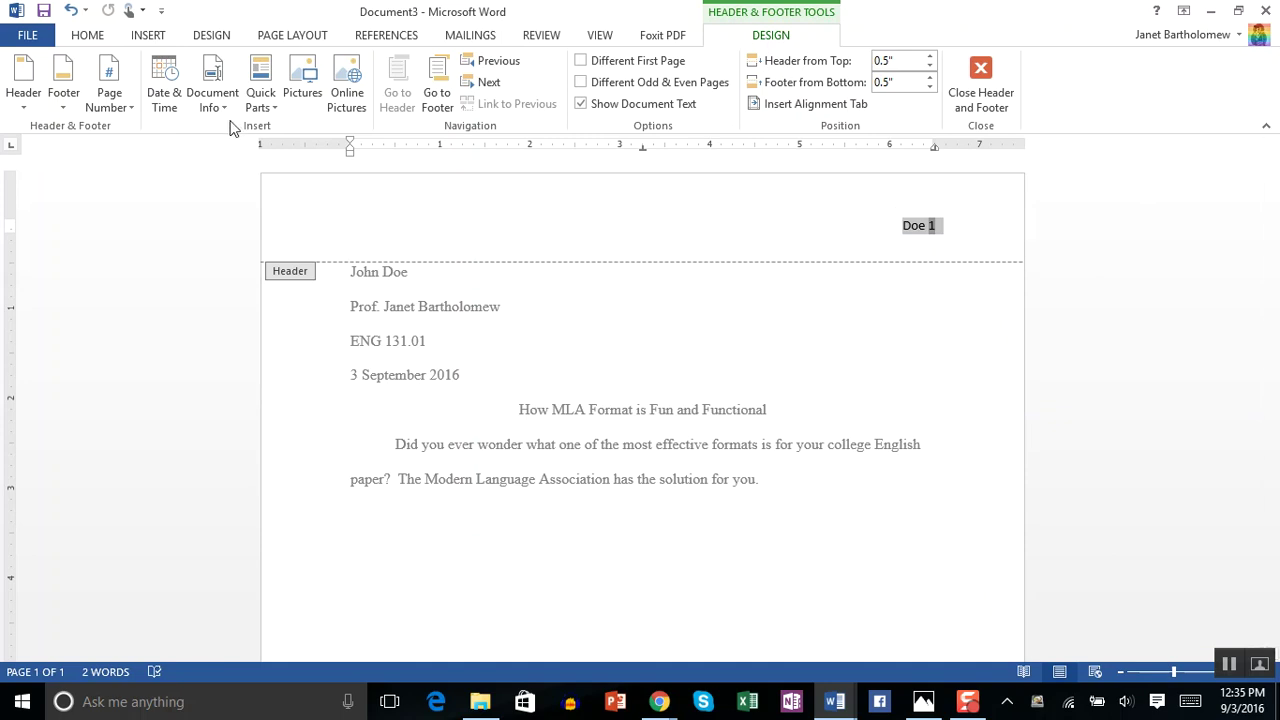
left_click(88, 38)
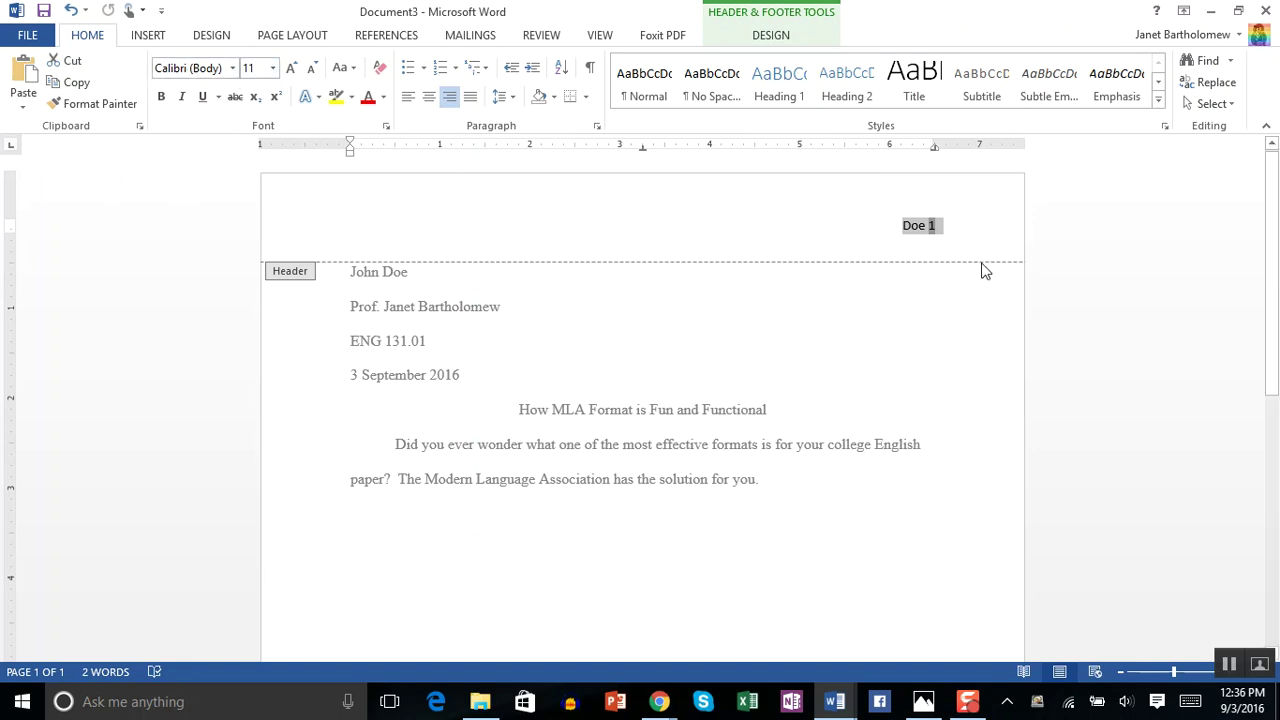
- Set the selected header text to Times New Roman at 12 point
left_click(272, 68)
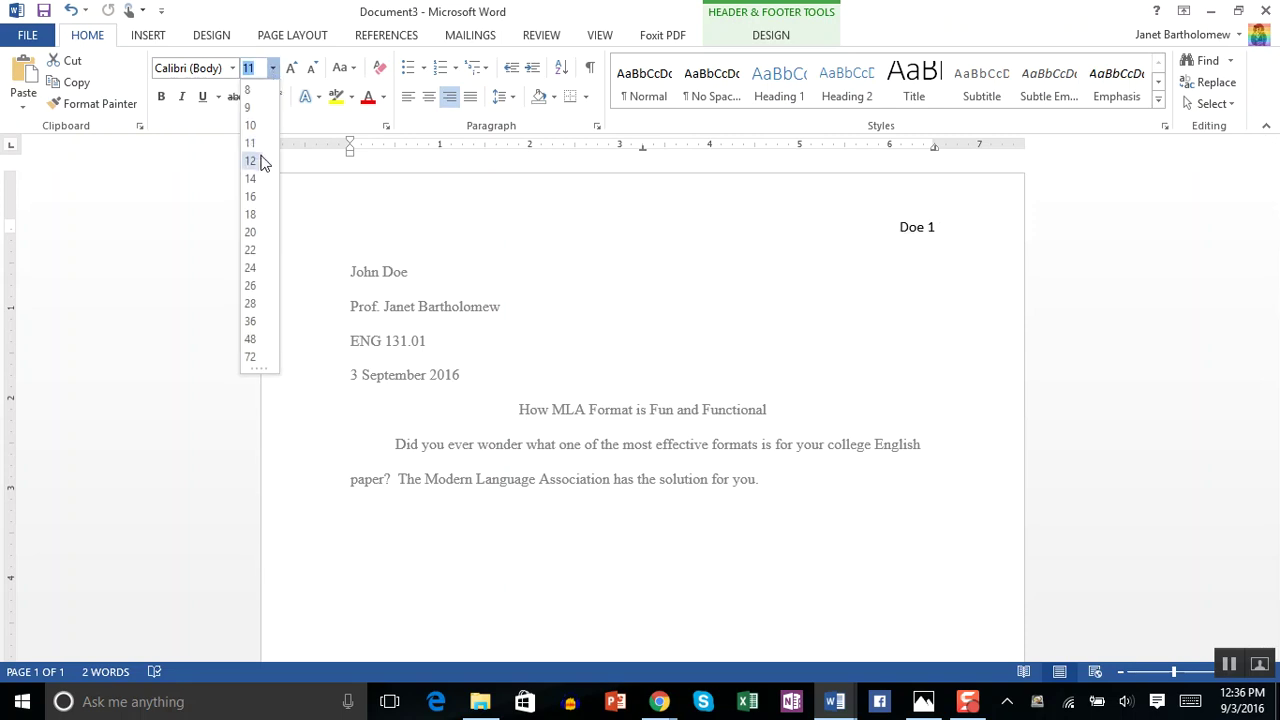
left_click(252, 161)
left_click(233, 68)
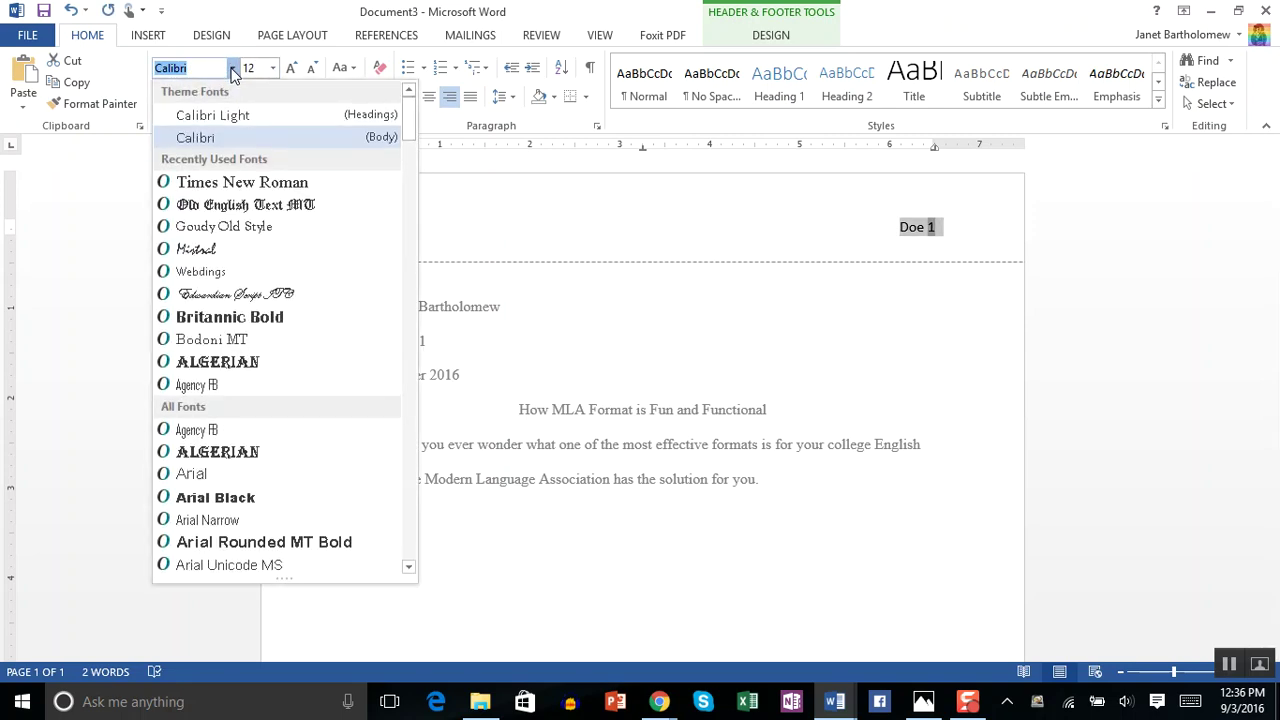
left_click(241, 183)
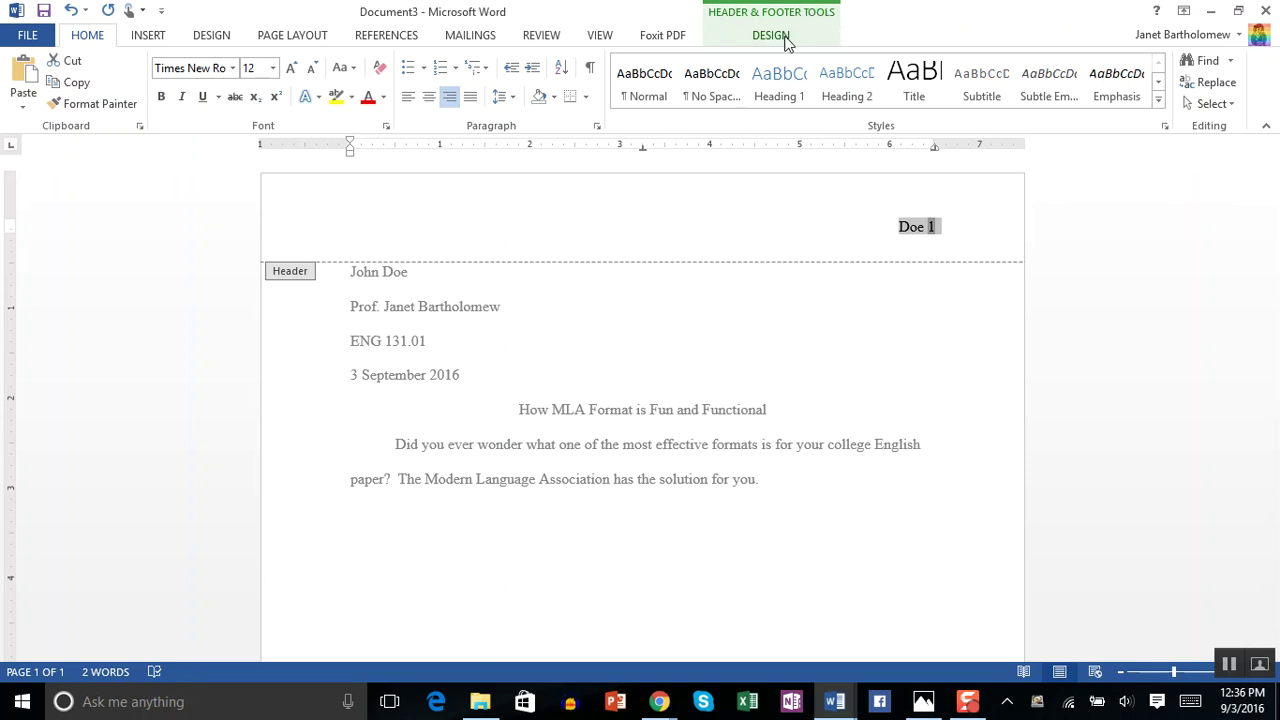
- Close Header and Footer from the Design tab to return to the essay body
left_click(786, 38)
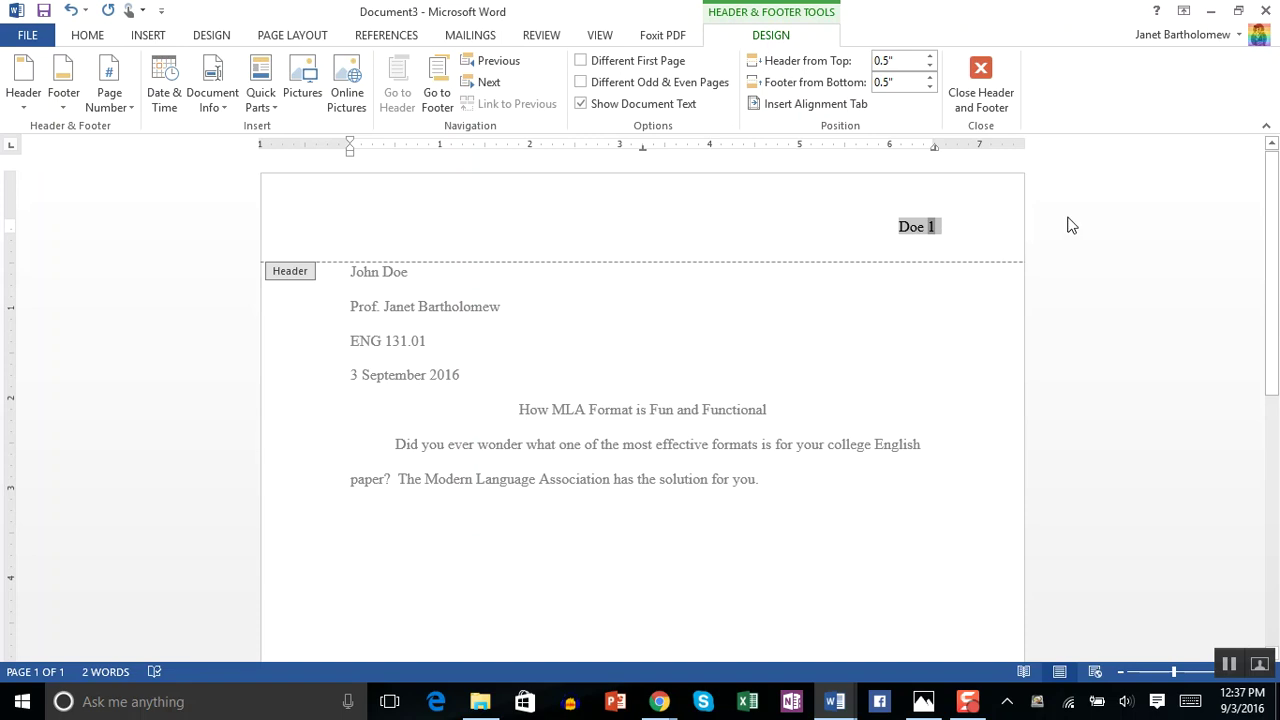
left_click(981, 75)
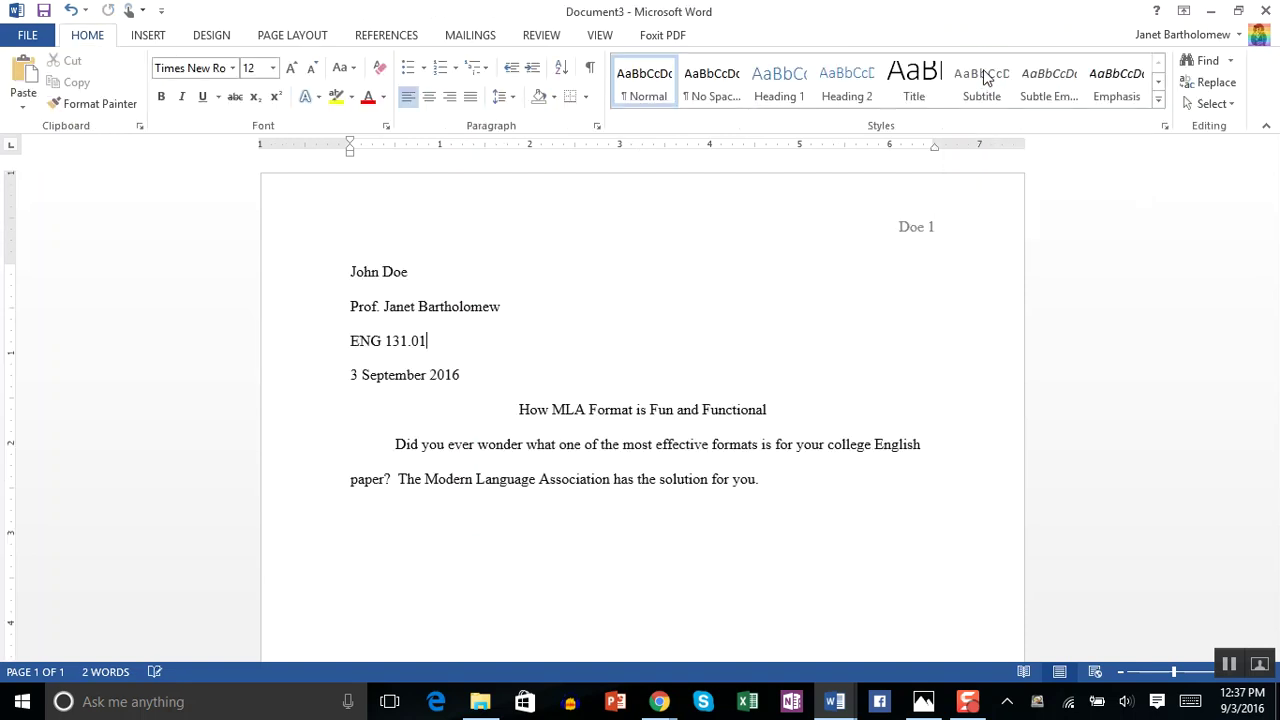